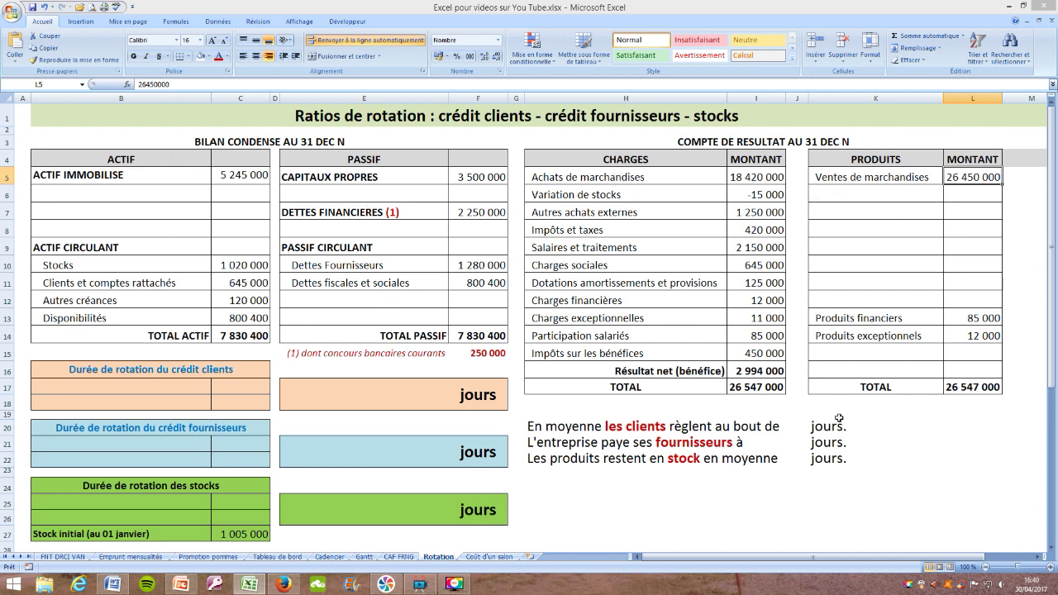
- Highlight in yellow the sales amount in L5, the Stocks and Clients et comptes rattachés rows, and the Dettes Fournisseurs row
key("F4")
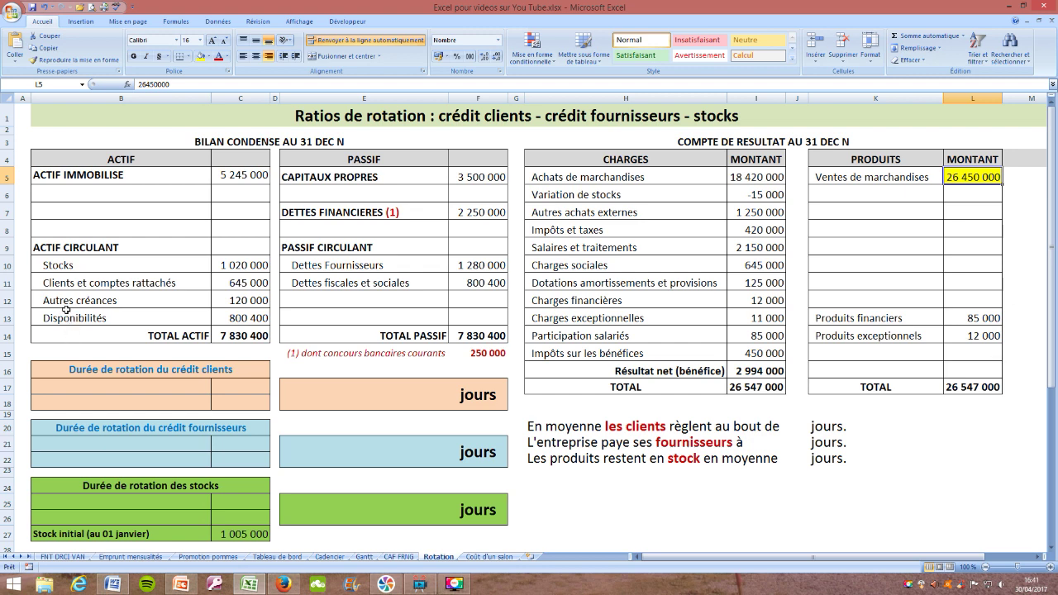
left_click_drag(52, 265, 225, 276)
left_click(200, 56)
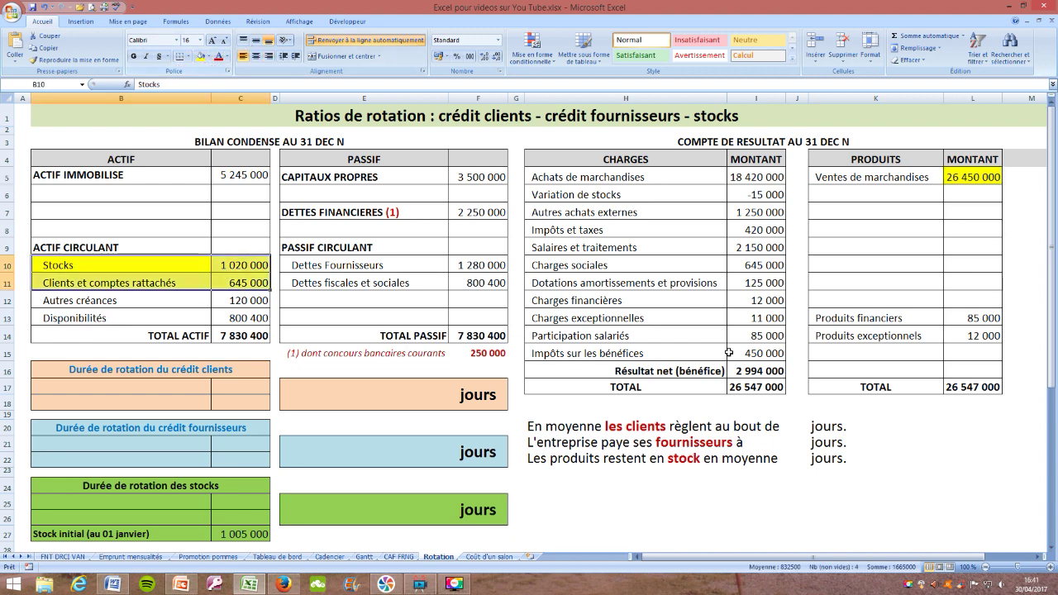
left_click_drag(304, 270, 464, 268)
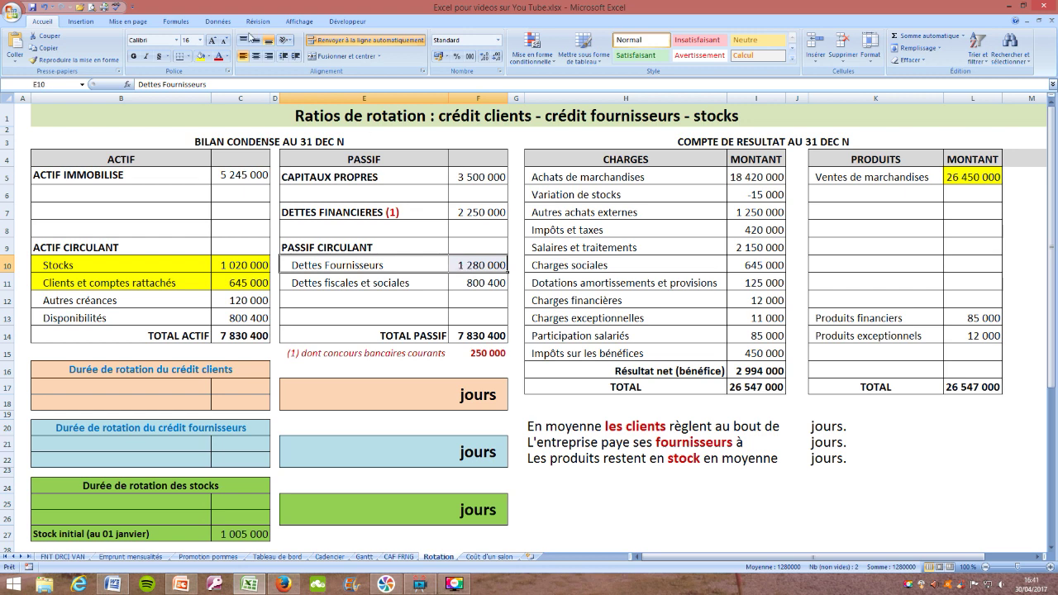
left_click(200, 56)
- Highlight in yellow the Achats de marchandises, Variation de stocks and Ventes de marchandises rows of the income statement
left_click_drag(549, 179, 748, 196)
left_click(201, 56)
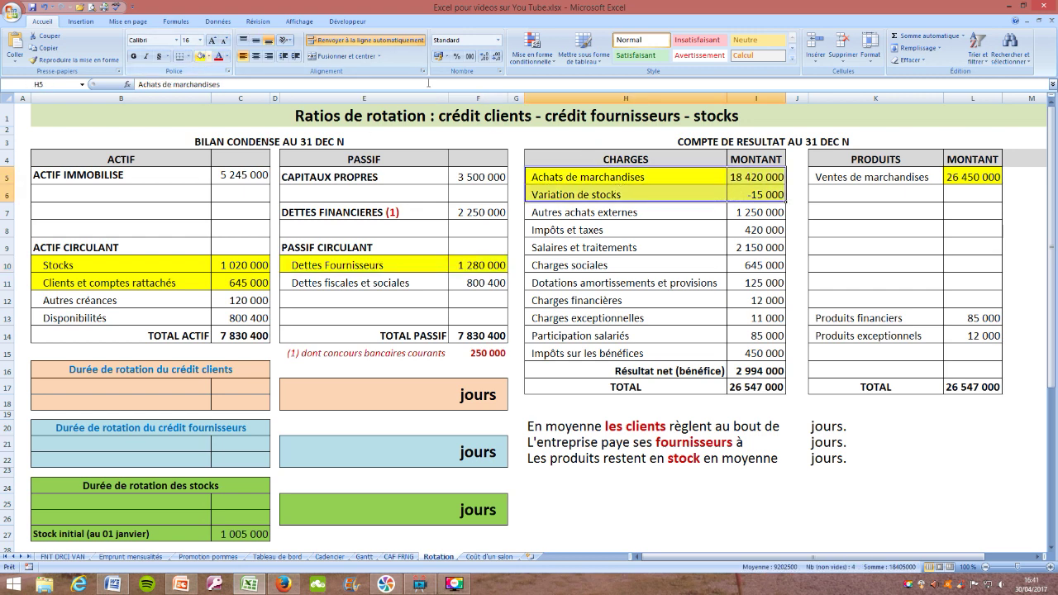
left_click_drag(847, 177, 950, 177)
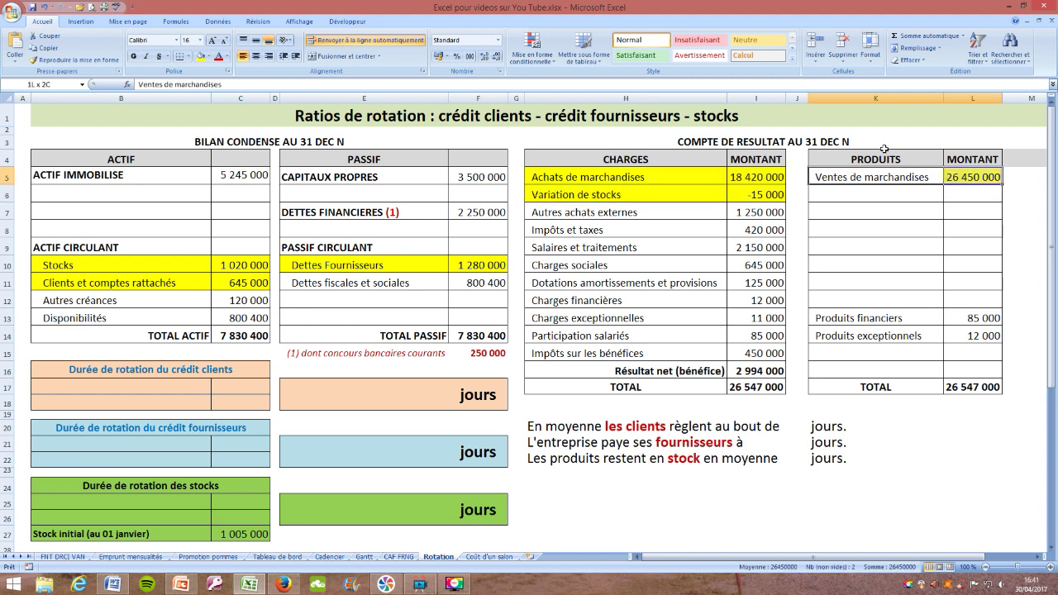
left_click(200, 56)
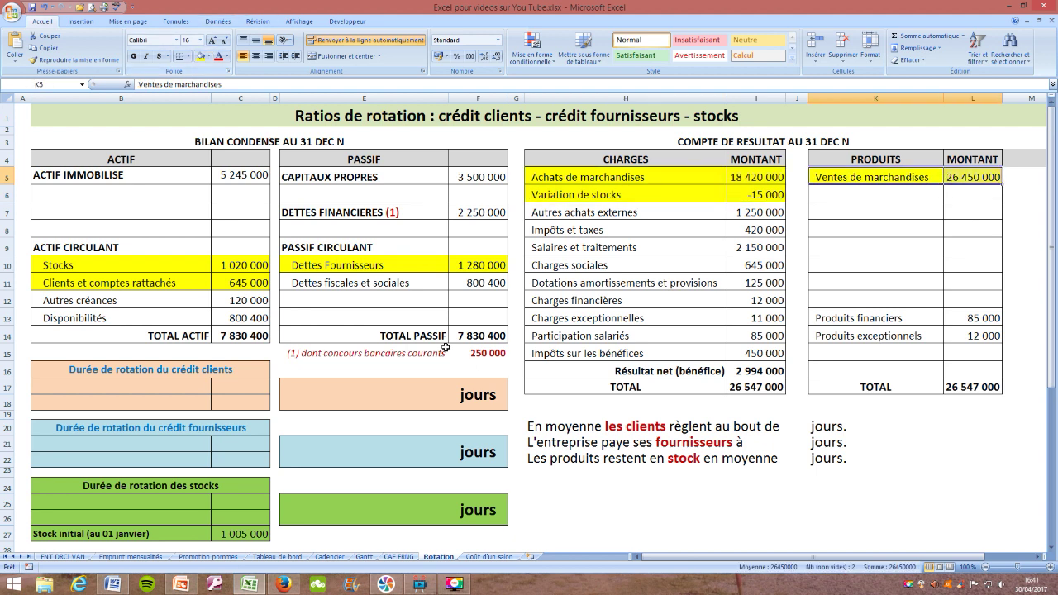
- Label the customer credit block by linking B17 to B11 and entering "Ventes de marchandises TTC" in B18
left_click(107, 386)
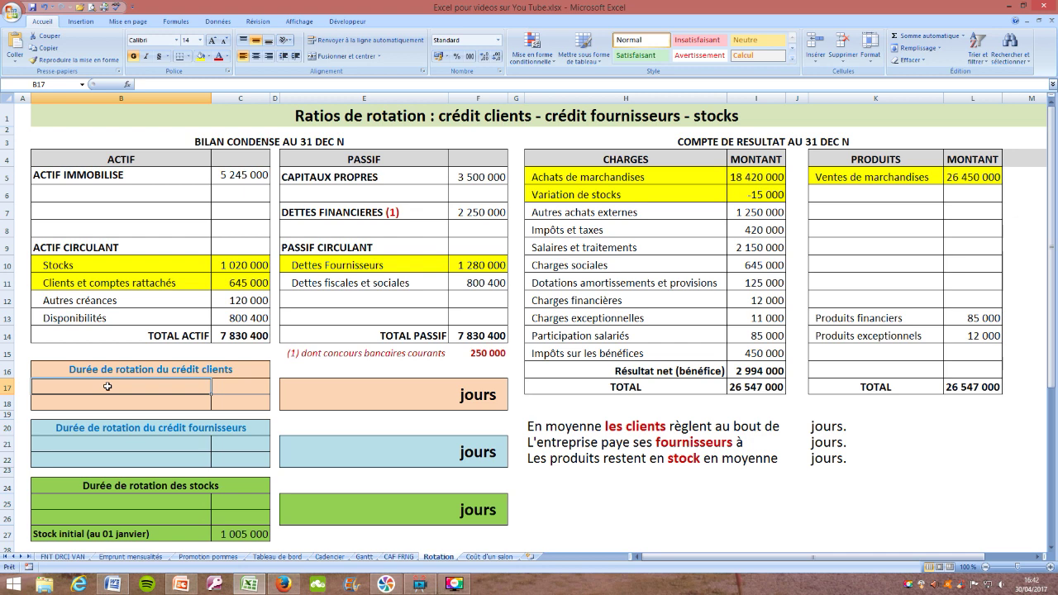
type("=")
left_click(119, 282)
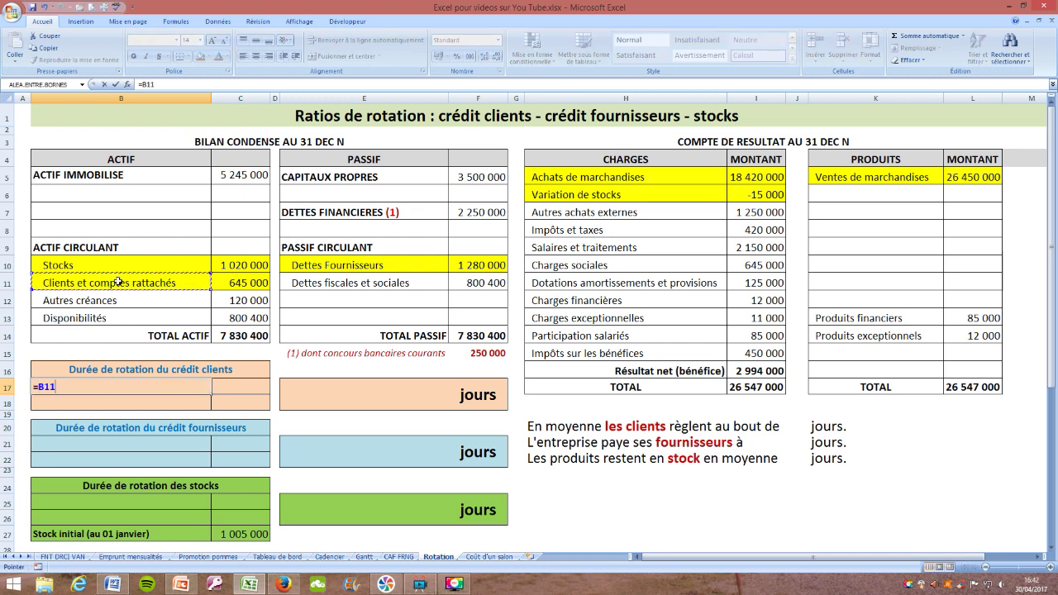
key("Return")
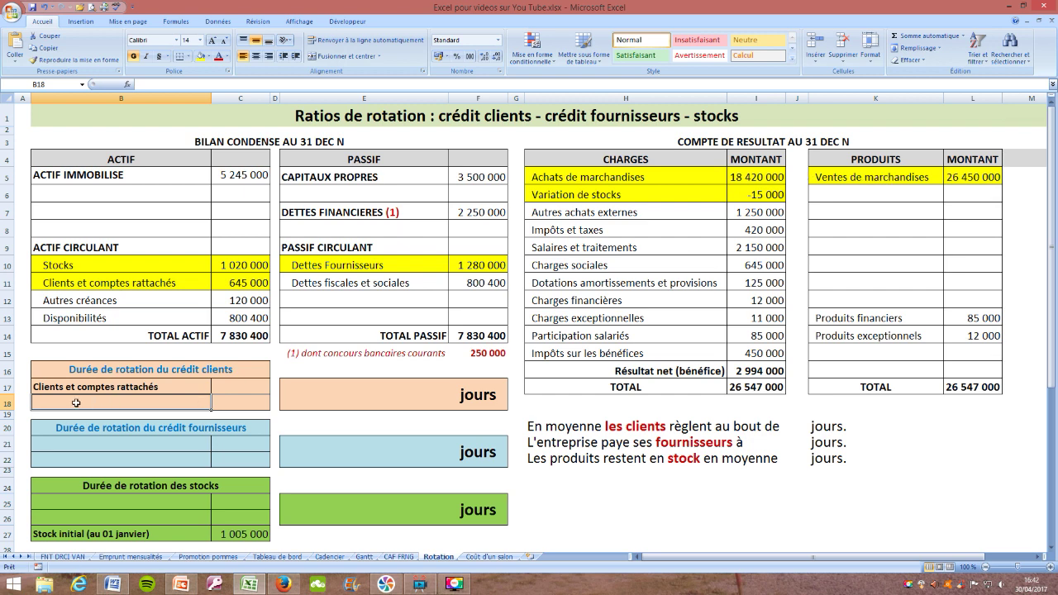
type("Vente")
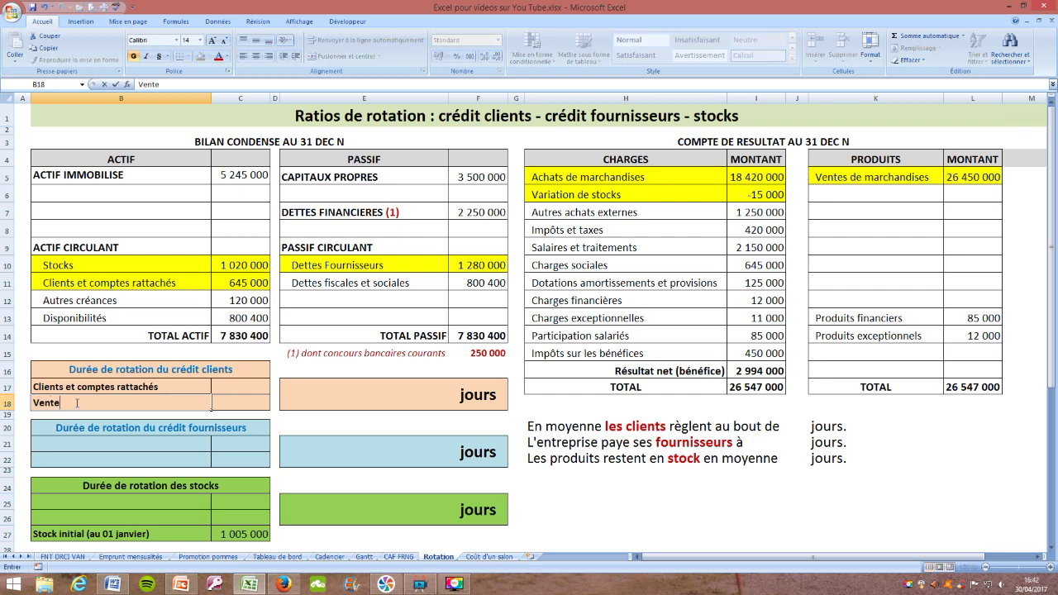
type("s de marchandises TTC")
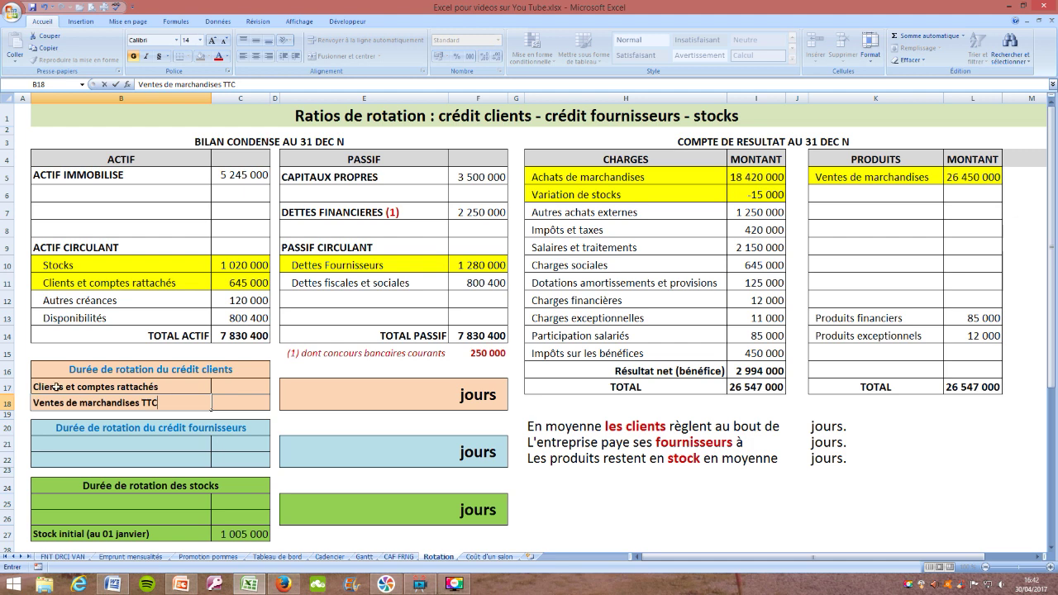
- Fill the customer credit amounts with =C11 in C17 and =L5*1,2 in C18
left_click(245, 389)
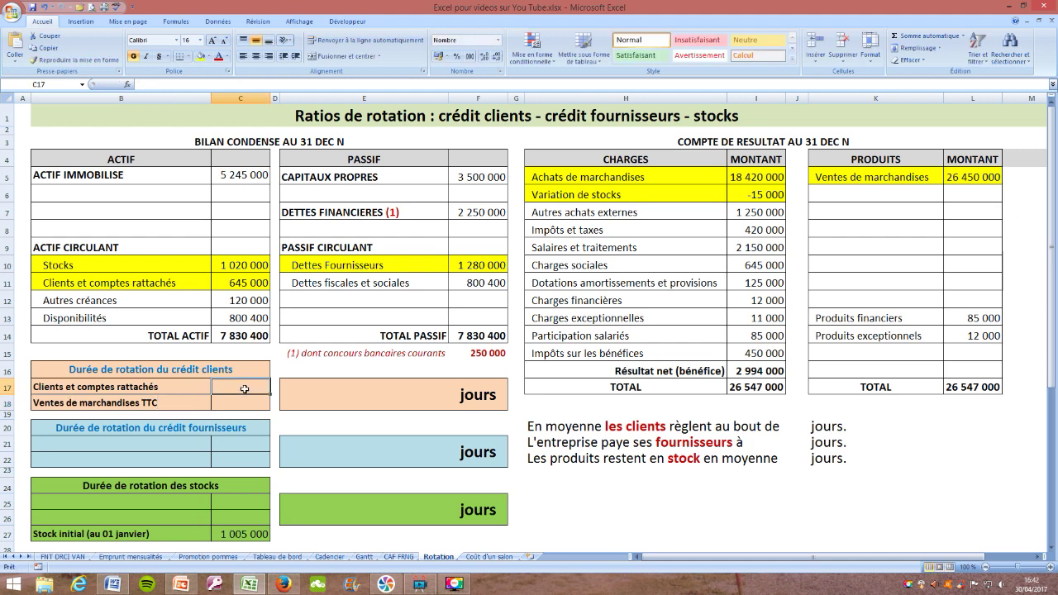
type("=")
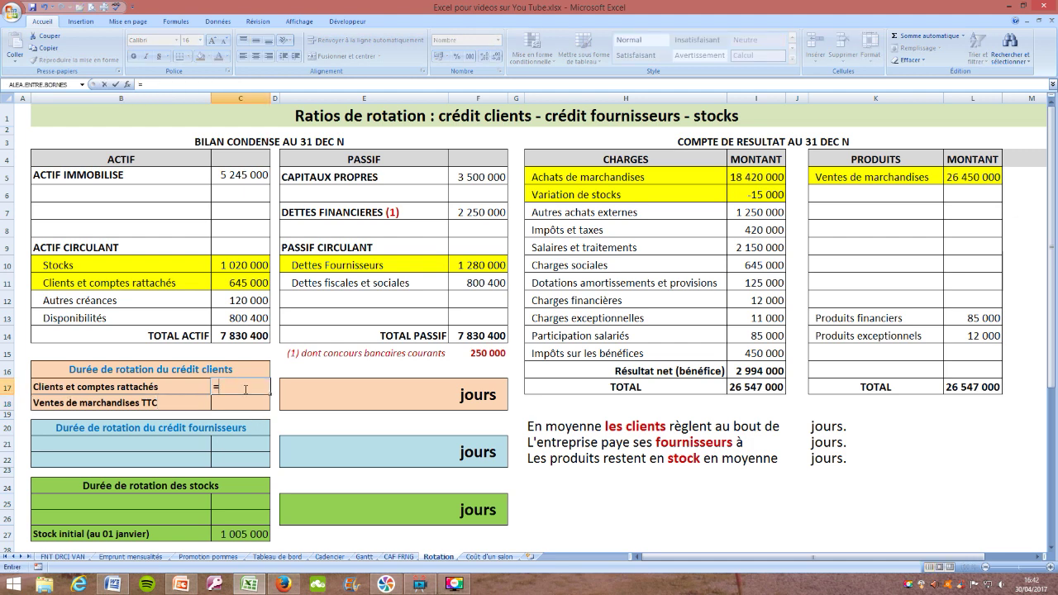
left_click(252, 282)
key("Return")
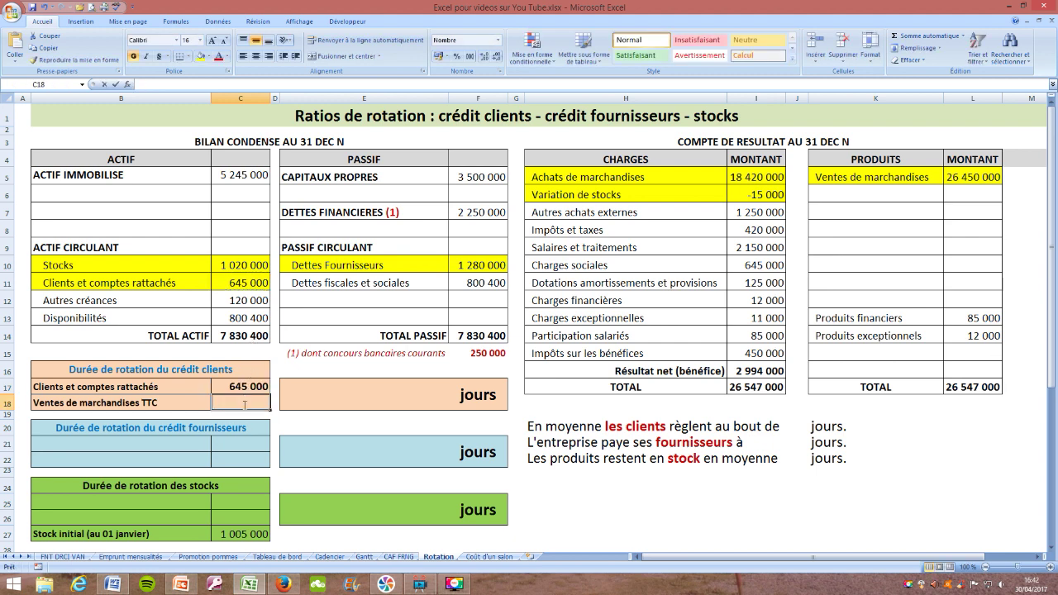
type("=")
left_click(956, 177)
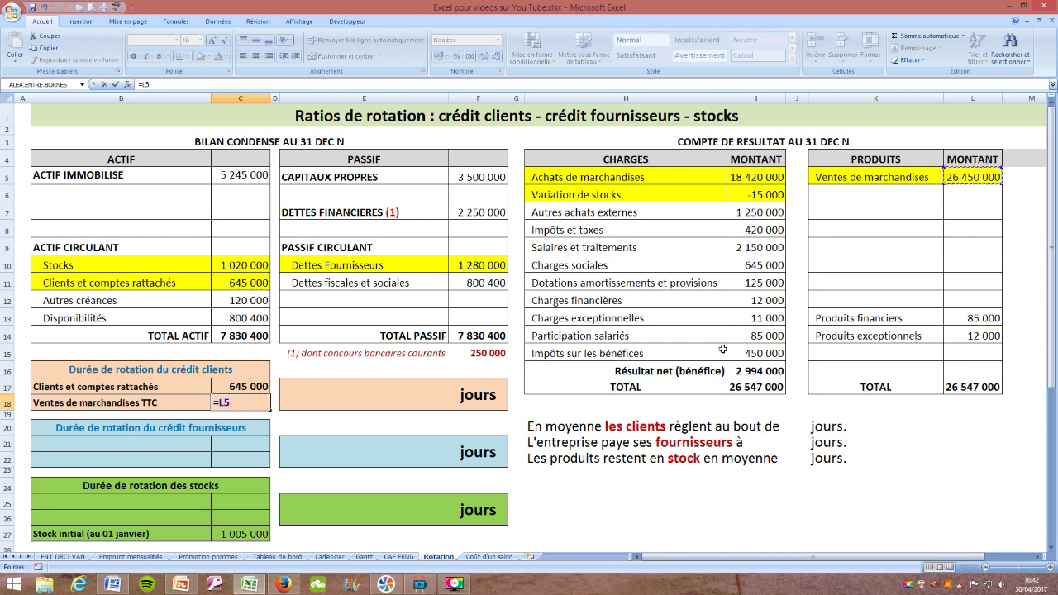
type("*1,2")
key("Return")
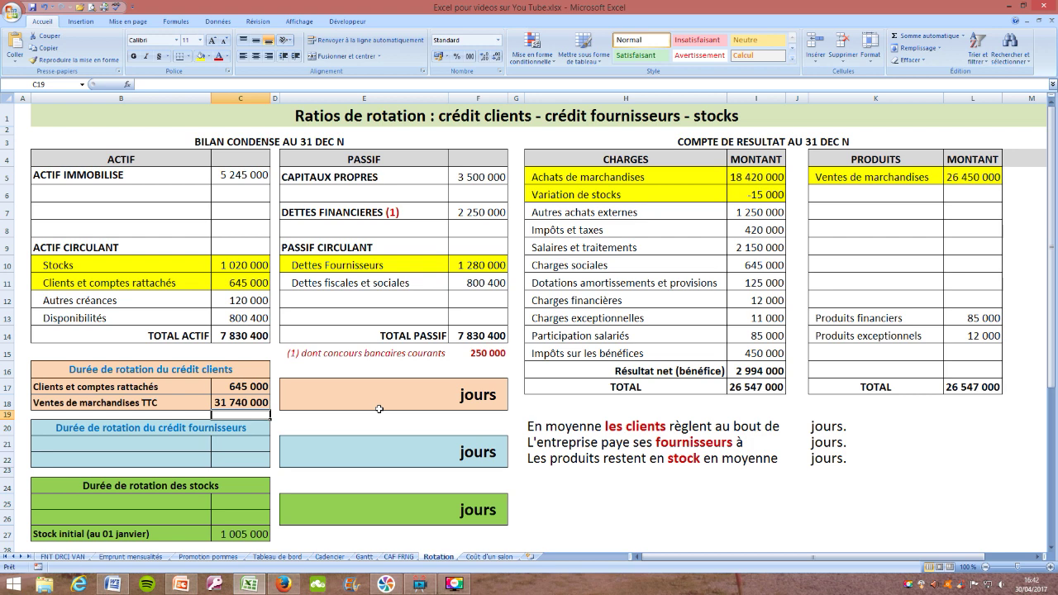
- Calculate the customer credit rotation period in E17 with the formula =C17/C18*360
left_click(357, 396)
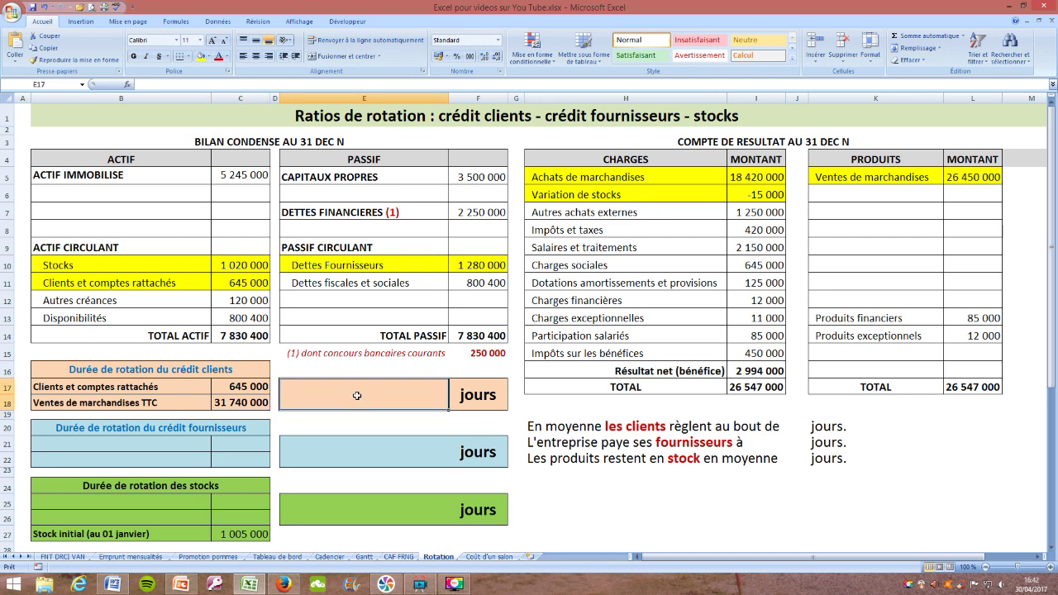
type("=")
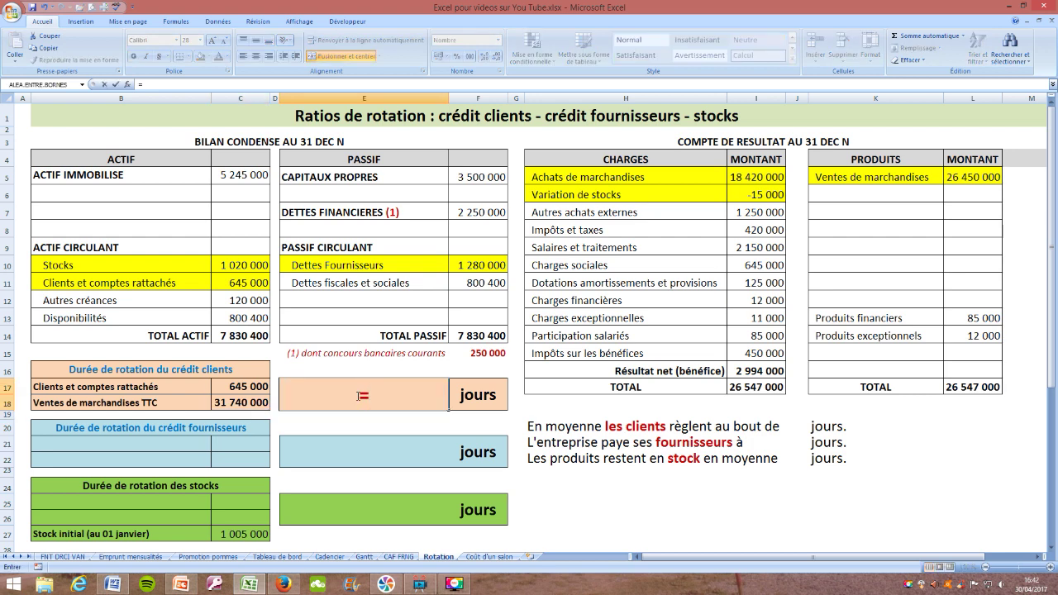
left_click(234, 390)
type("/")
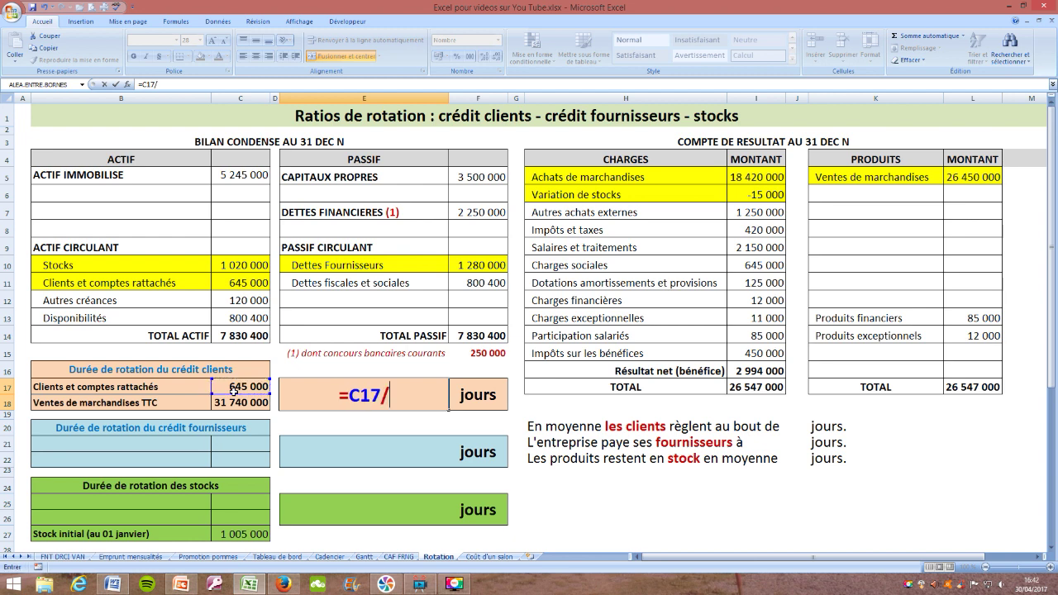
left_click(234, 403)
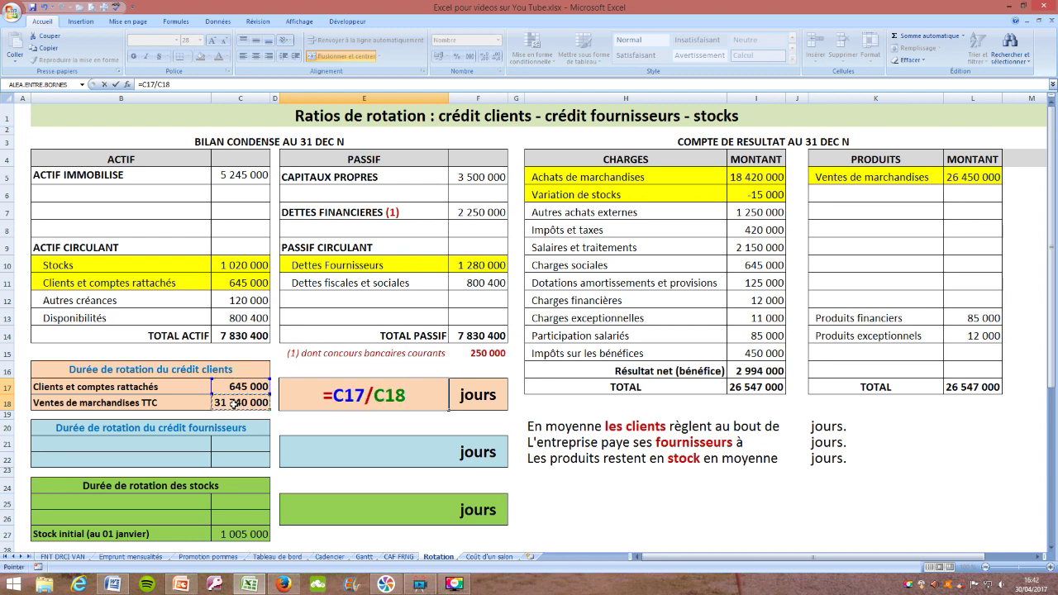
type("*360")
key("Return")
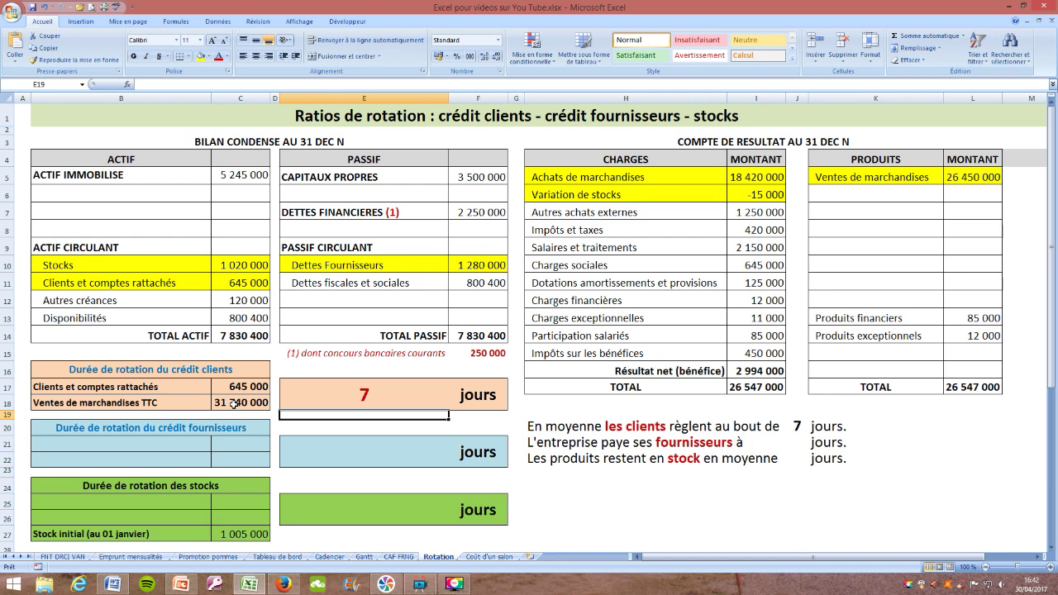
- Label the supplier credit block by linking B21 to E10 and entering "Cout d'achat des marchandises TTC" in B22
left_click(186, 446)
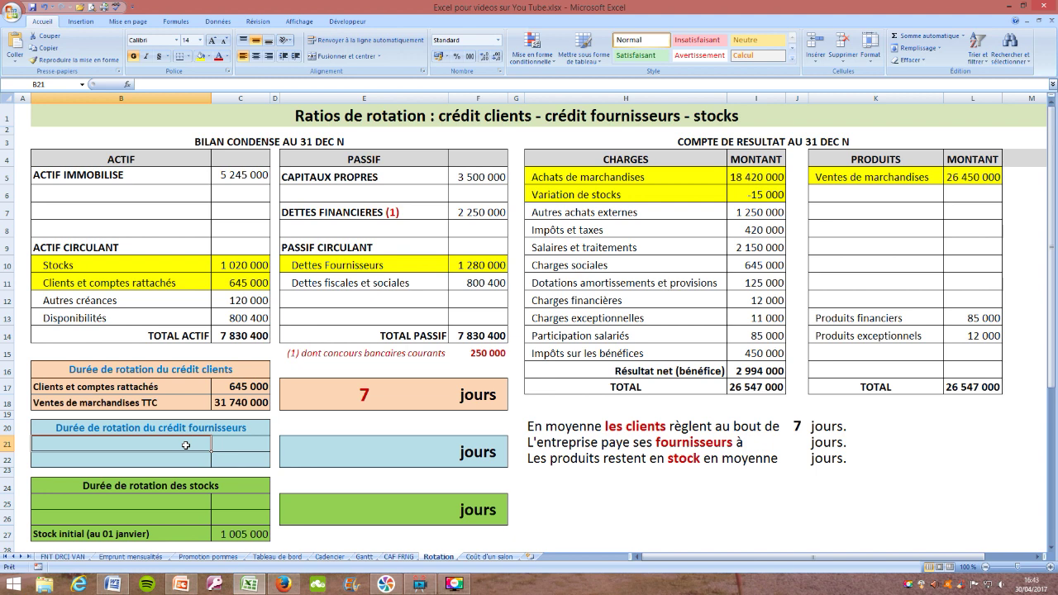
type("=")
left_click(333, 263)
key("Return")
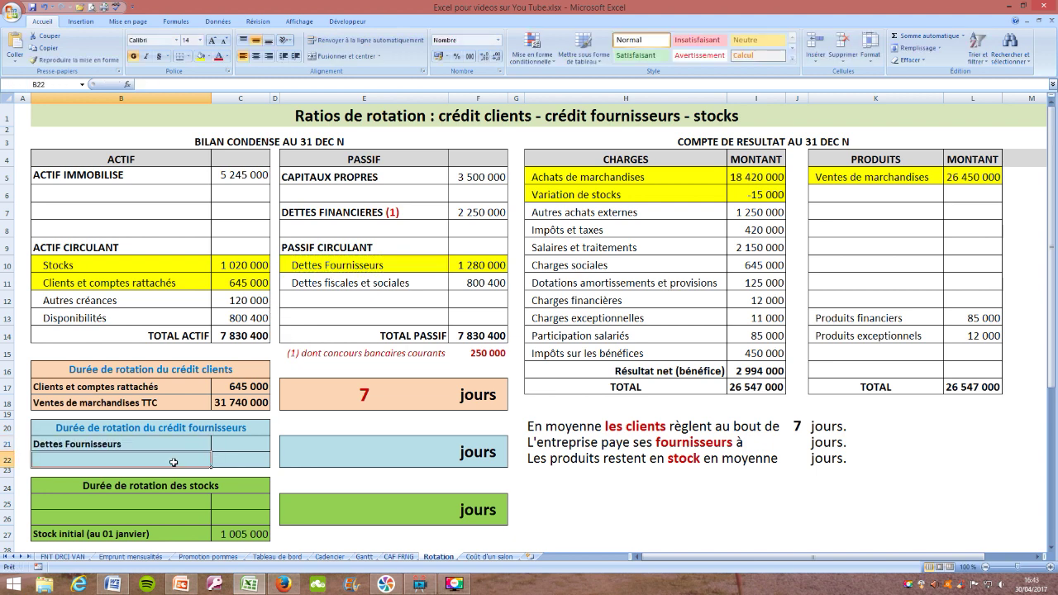
type("Cou")
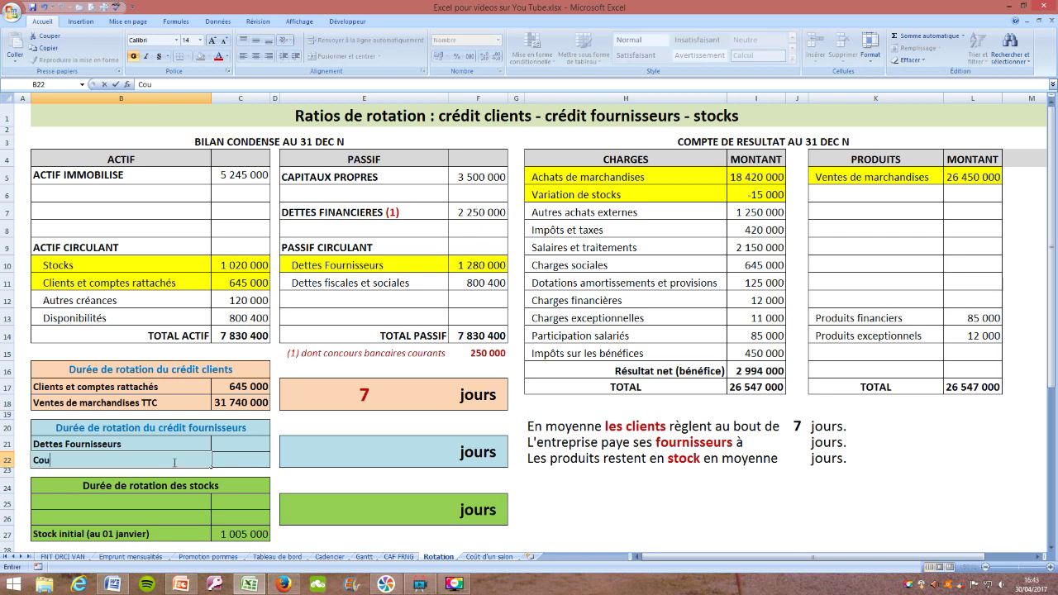
type("t d'achat des march")
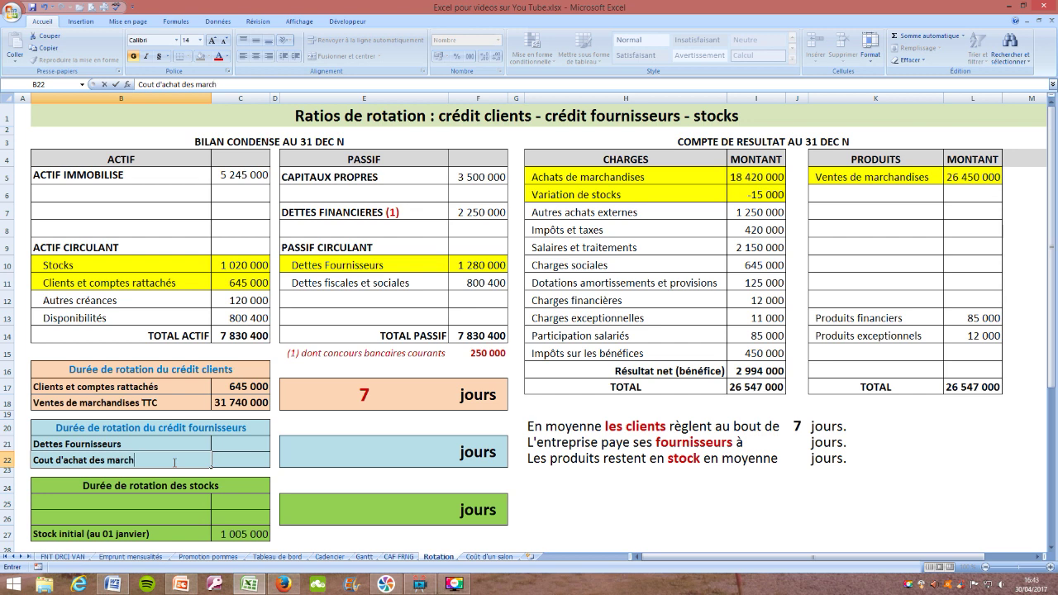
type("andises TTC")
- Link the supplier debt amount in C21 to the balance sheet figure in F10
left_click(260, 443)
type("=")
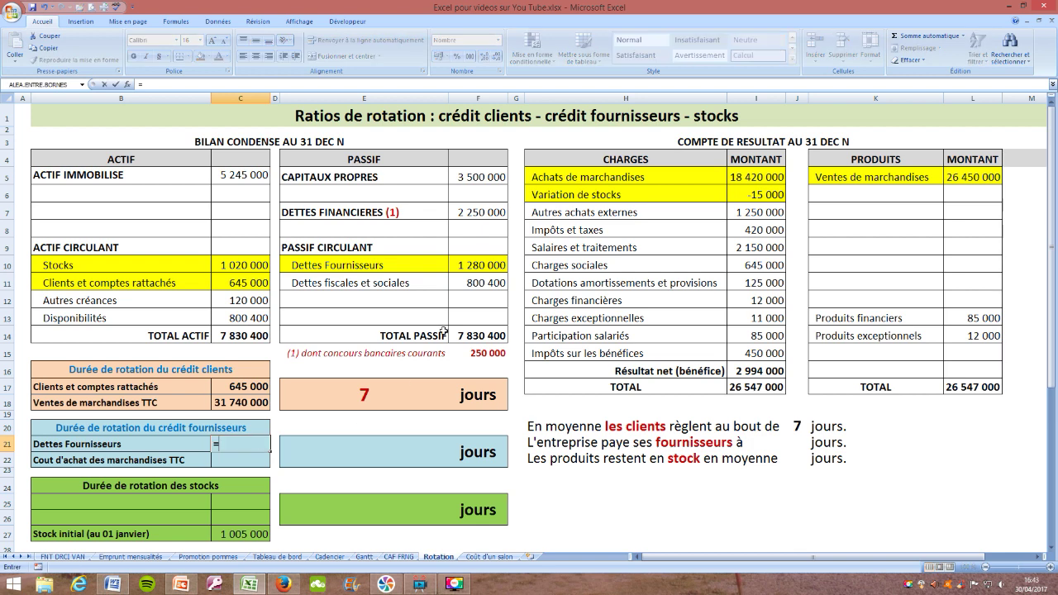
left_click(482, 266)
key("Return")
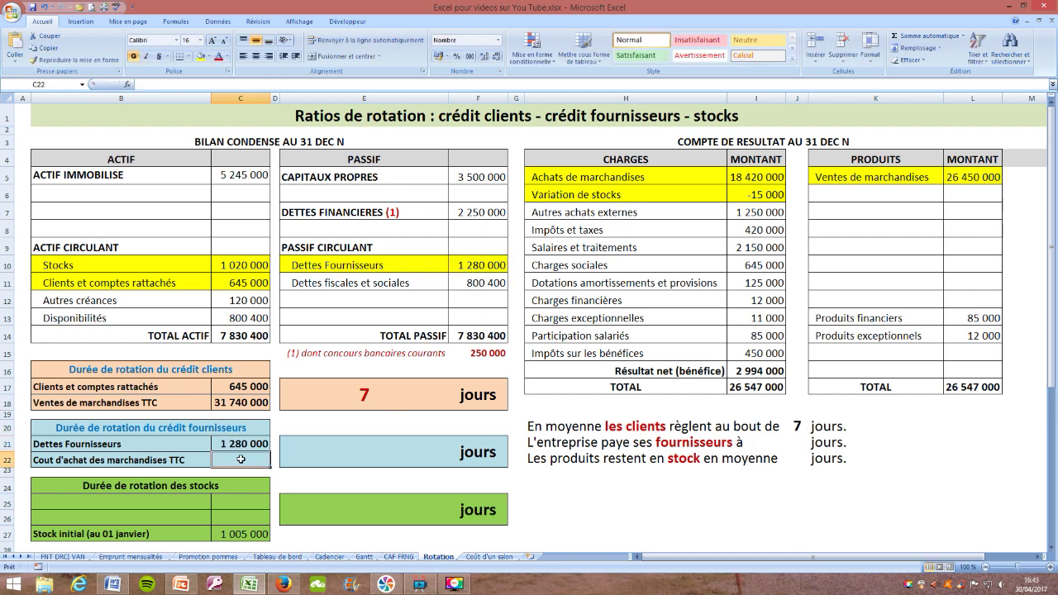
- Calculate the tax-inclusive purchase cost of goods in C22 with the formula =(I5+I6)*1,20
type("=(")
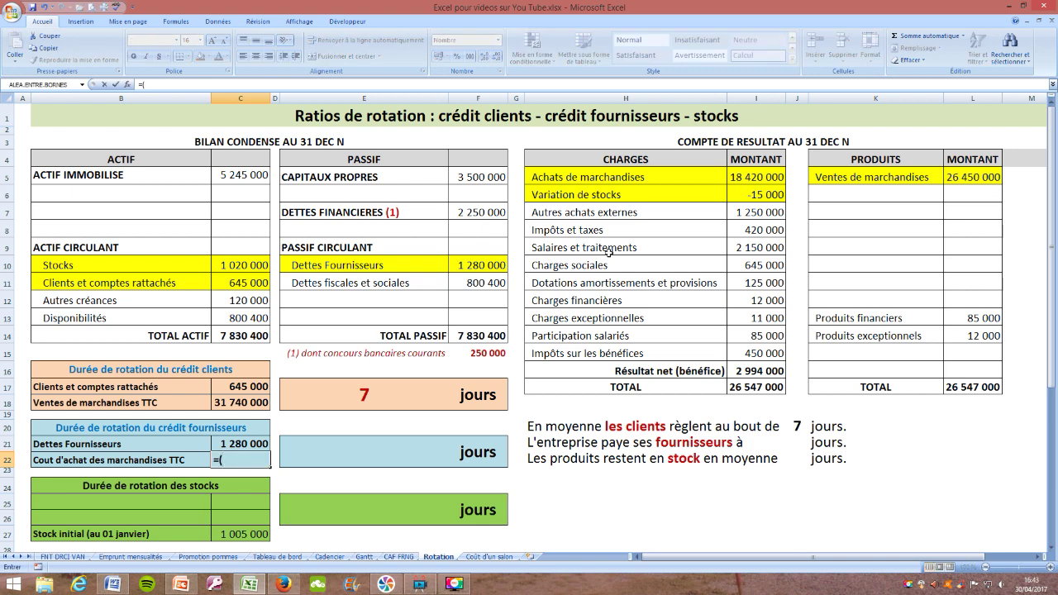
left_click(753, 181)
type("+")
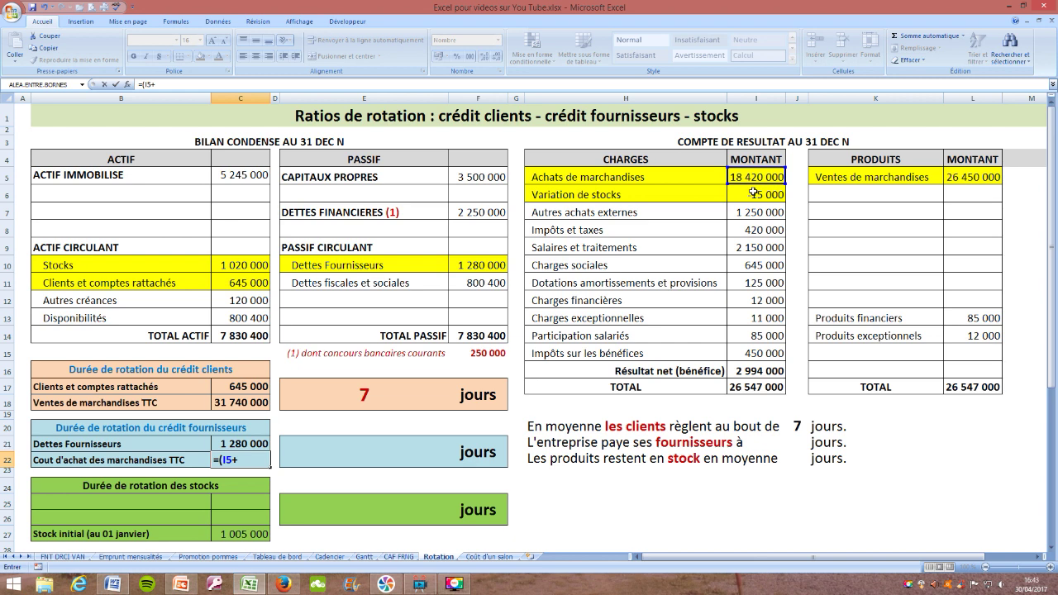
left_click(753, 193)
type(")*1,20")
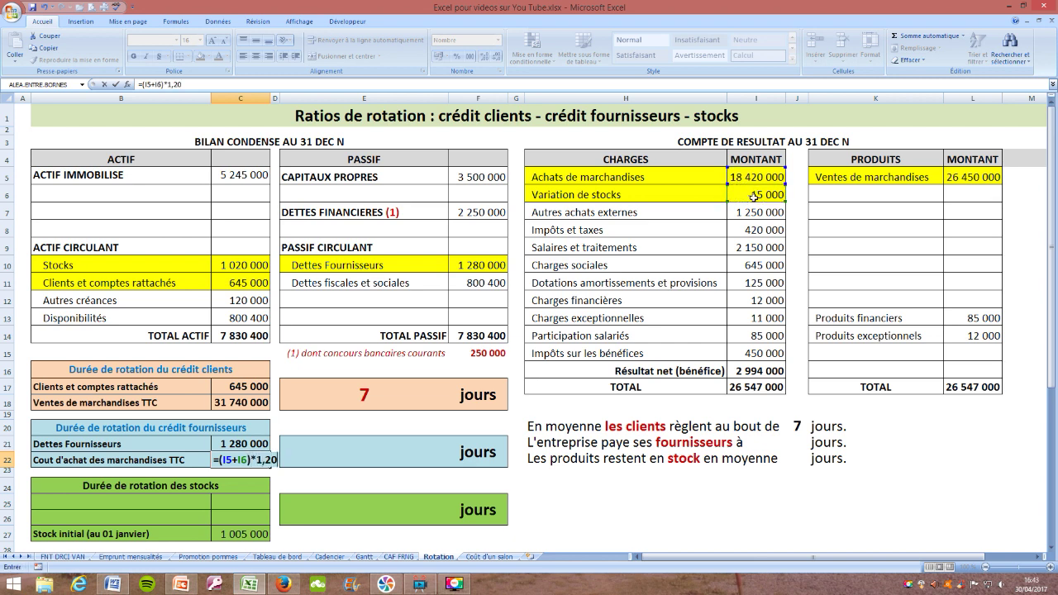
key("Return")
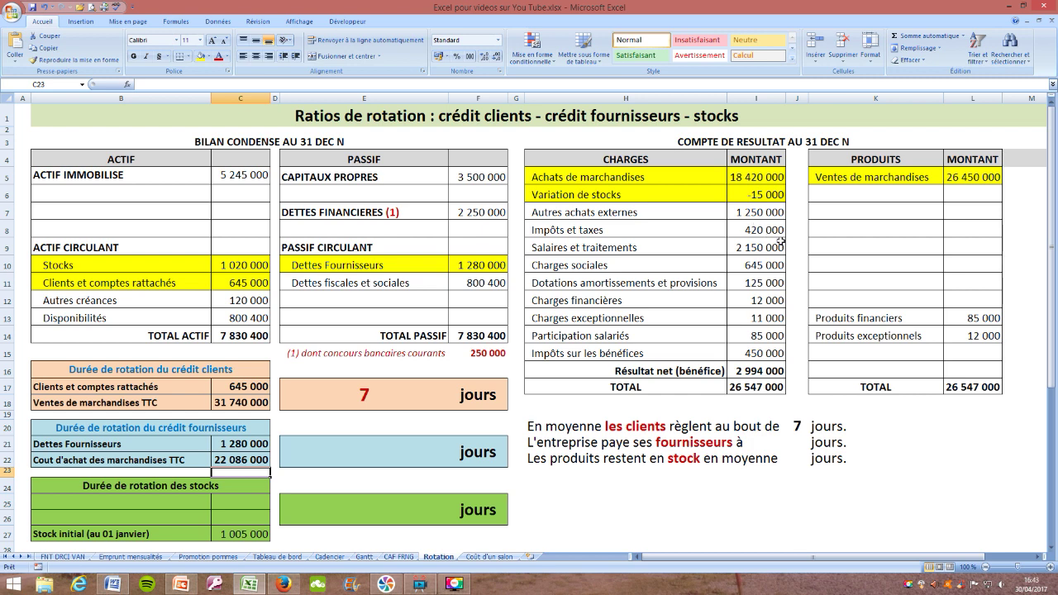
- Calculate the supplier credit rotation period in E21 with the formula =C21/C22*360
left_click(380, 446)
type("=")
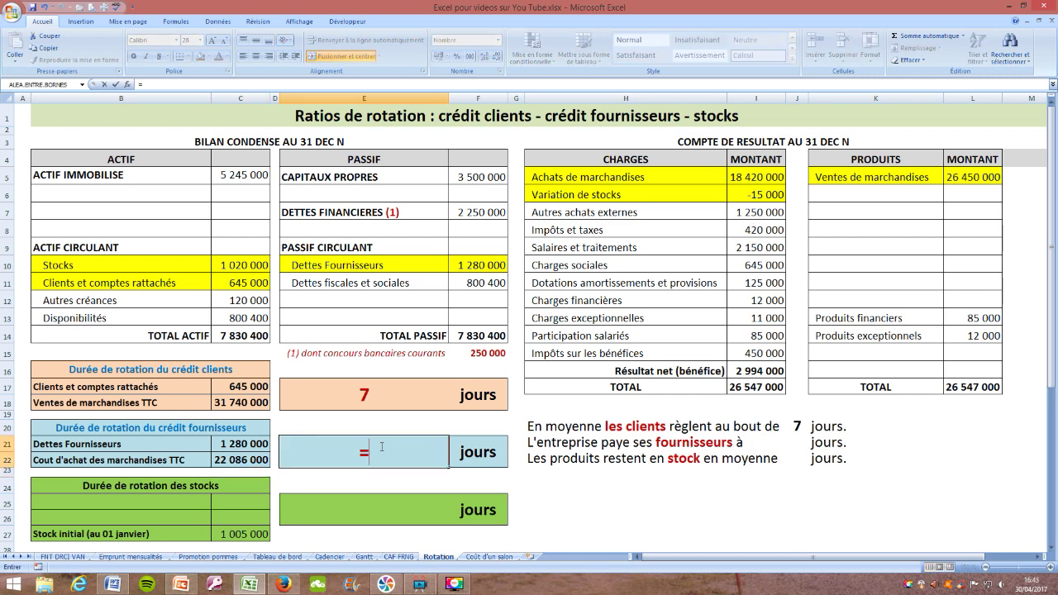
left_click(235, 445)
type("/")
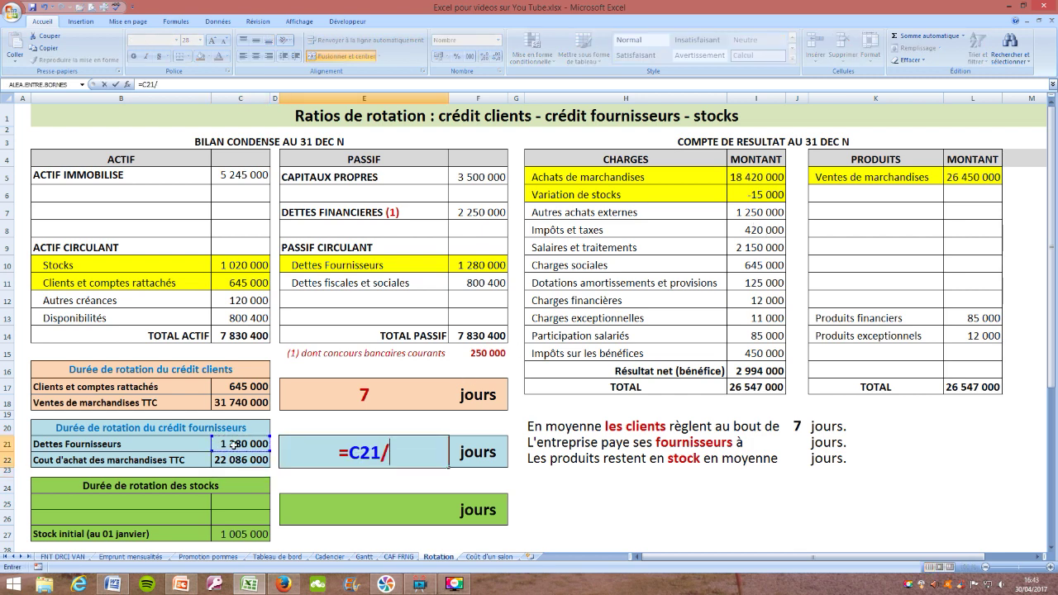
left_click(233, 459)
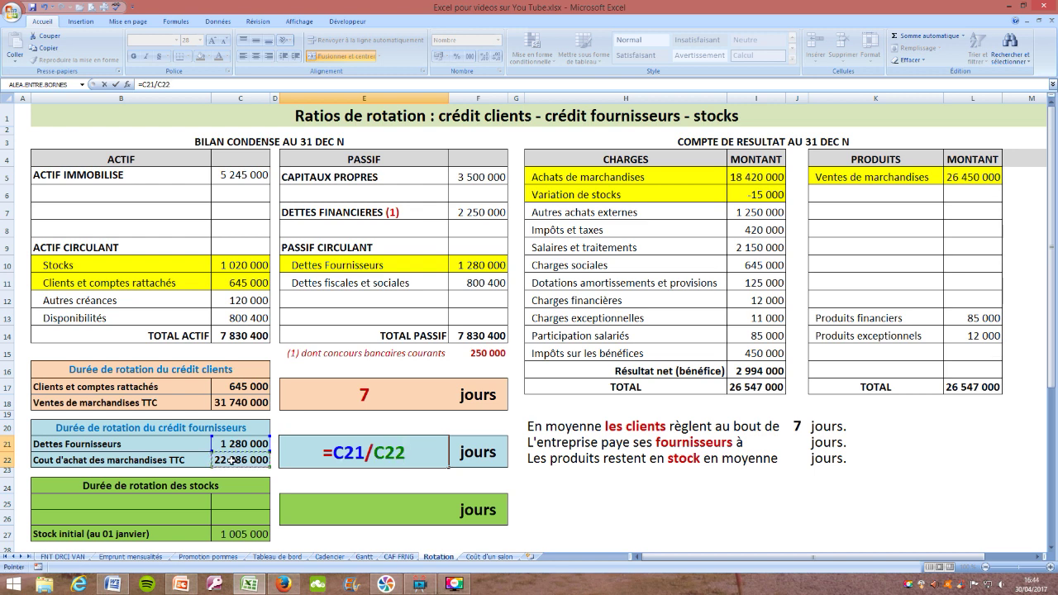
type("*360")
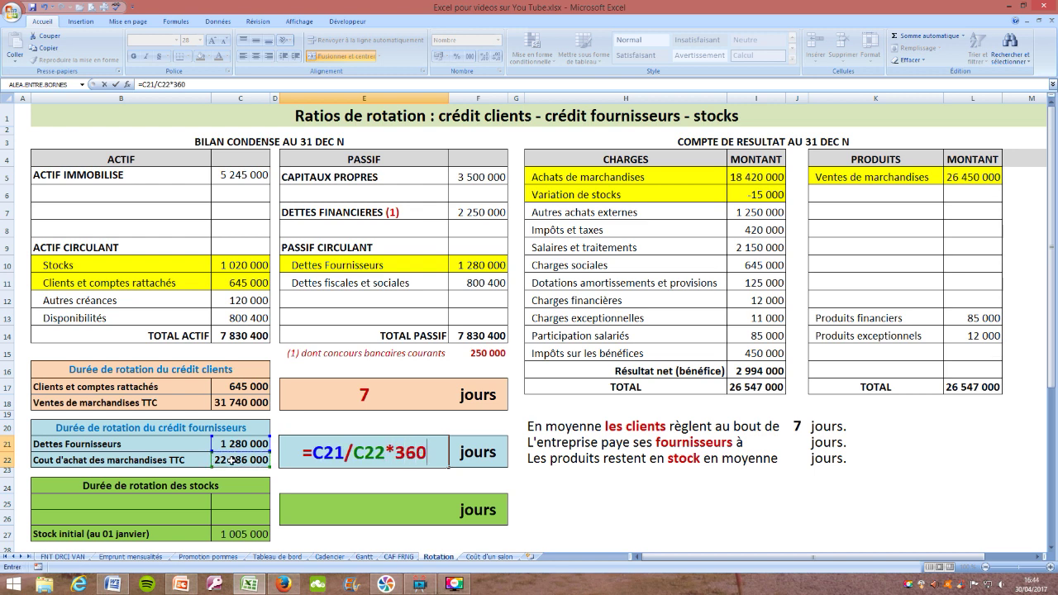
key("Return")
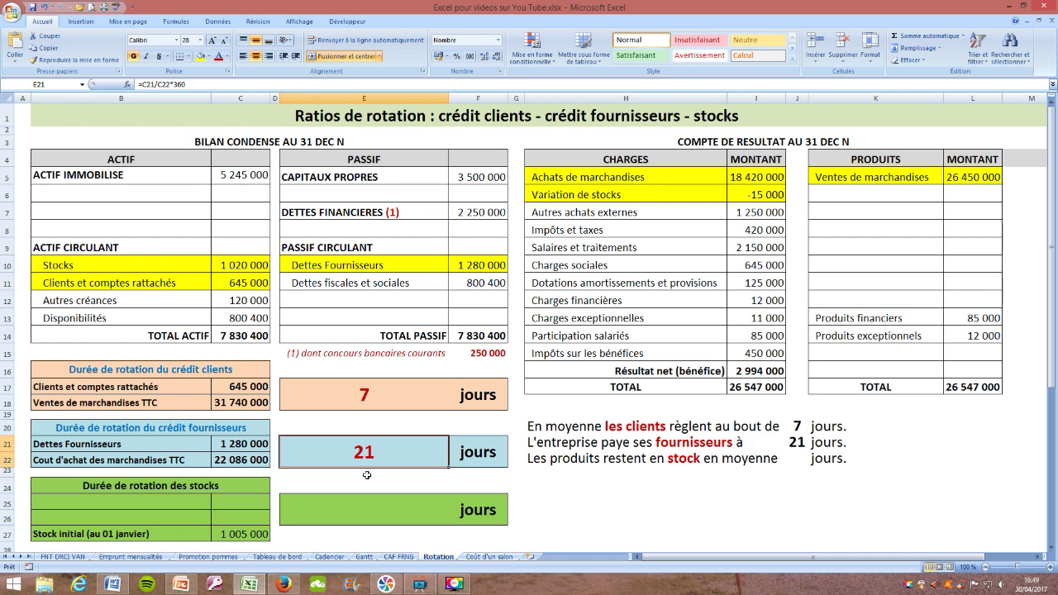
- Label the stock rotation block with "Stock moyen" in B25 and "Cout d'achat des m/ses vendues HT" in B26
left_click(191, 500)
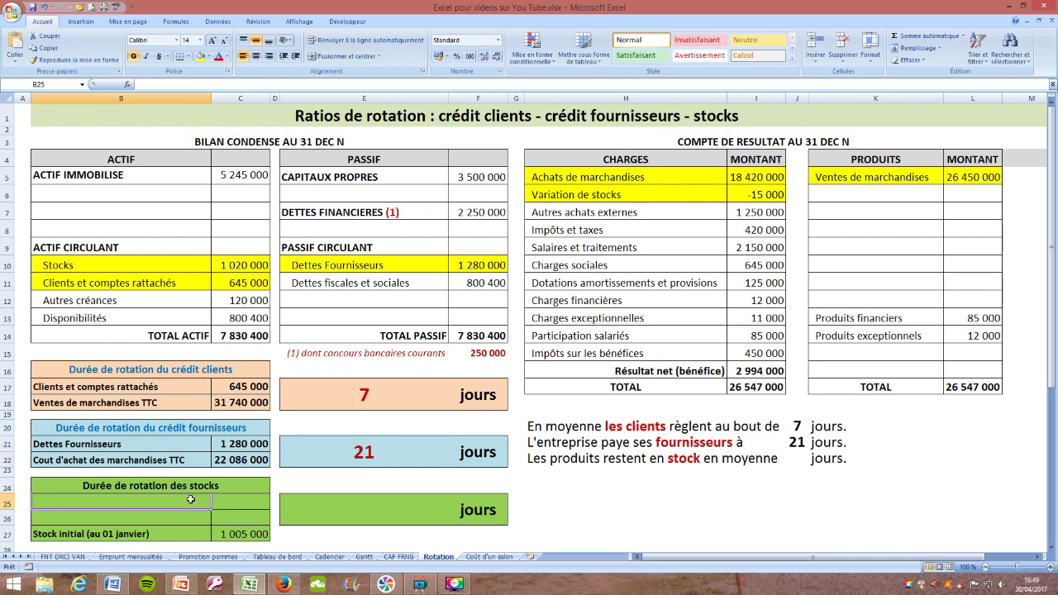
type("Stock moyen")
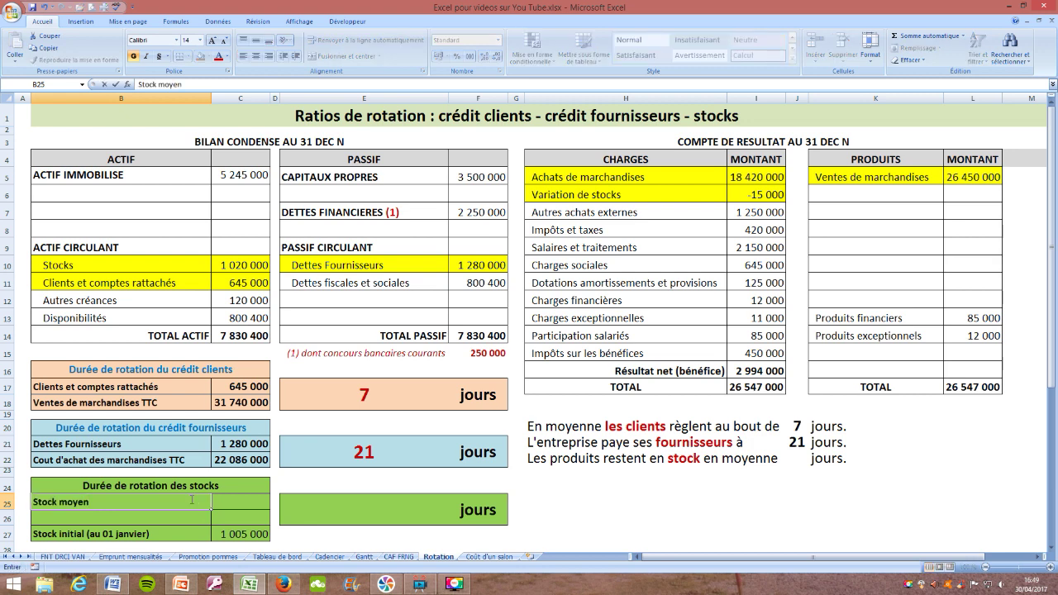
left_click(170, 522)
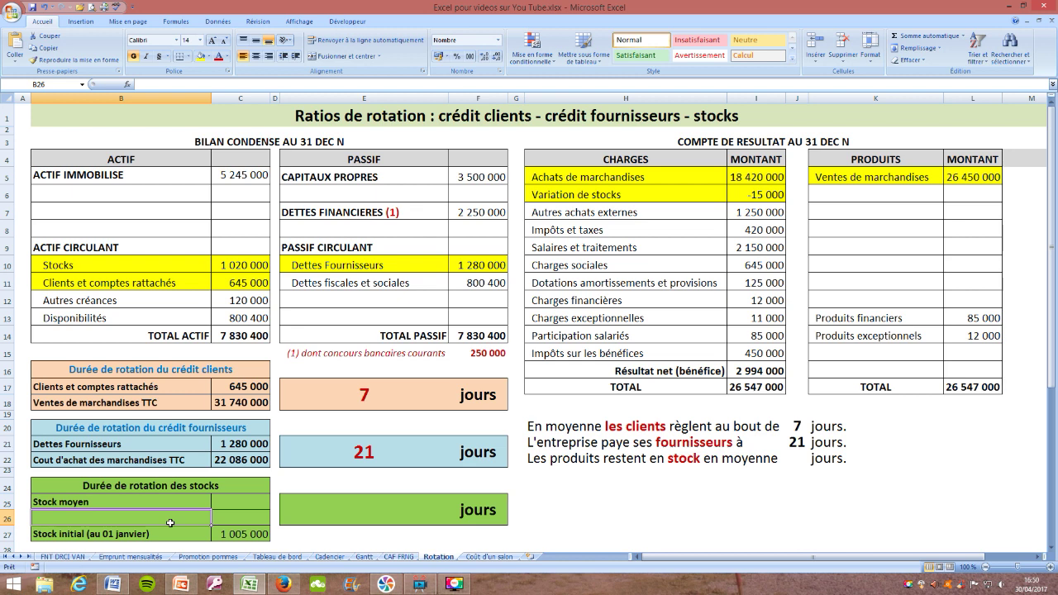
type("Cout d'achat des m/ses vendues")
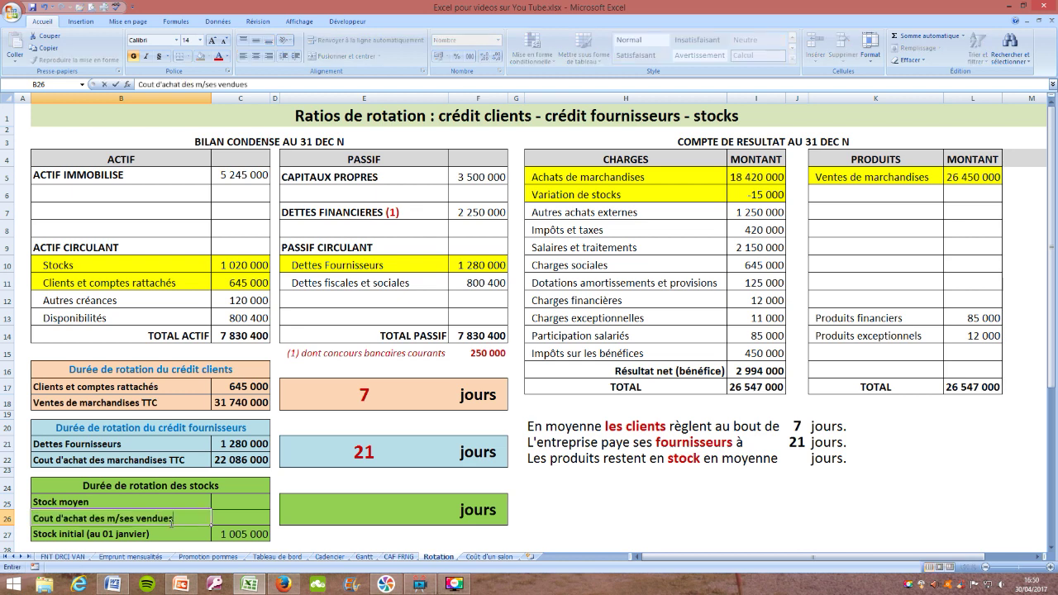
type(" HT")
- Calculate the average stock in C25 from the initial and balance sheet stocks with the formula =(C27+C10)/2
left_click(237, 502)
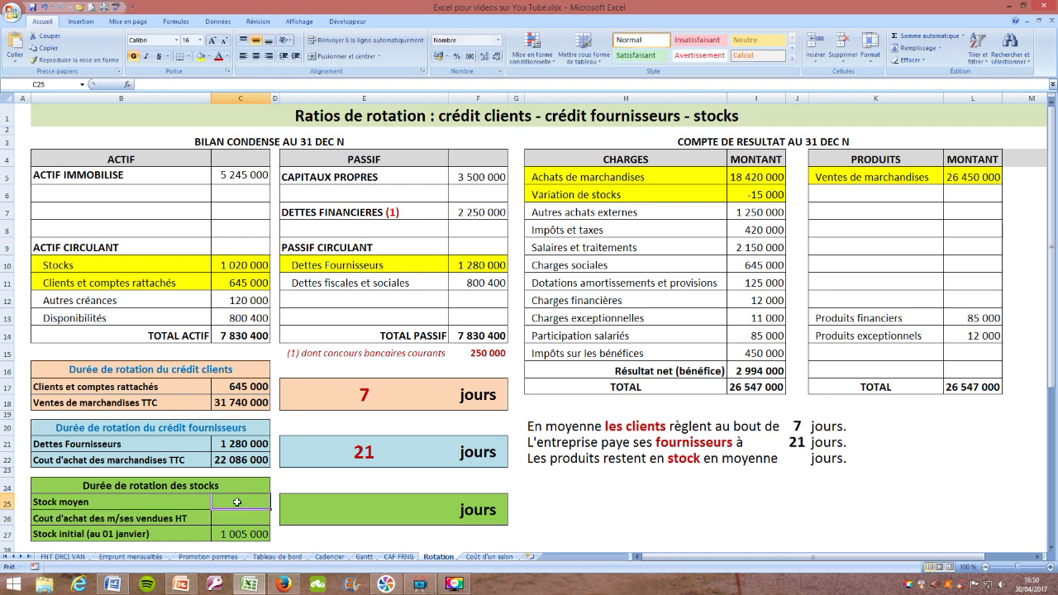
type("=(")
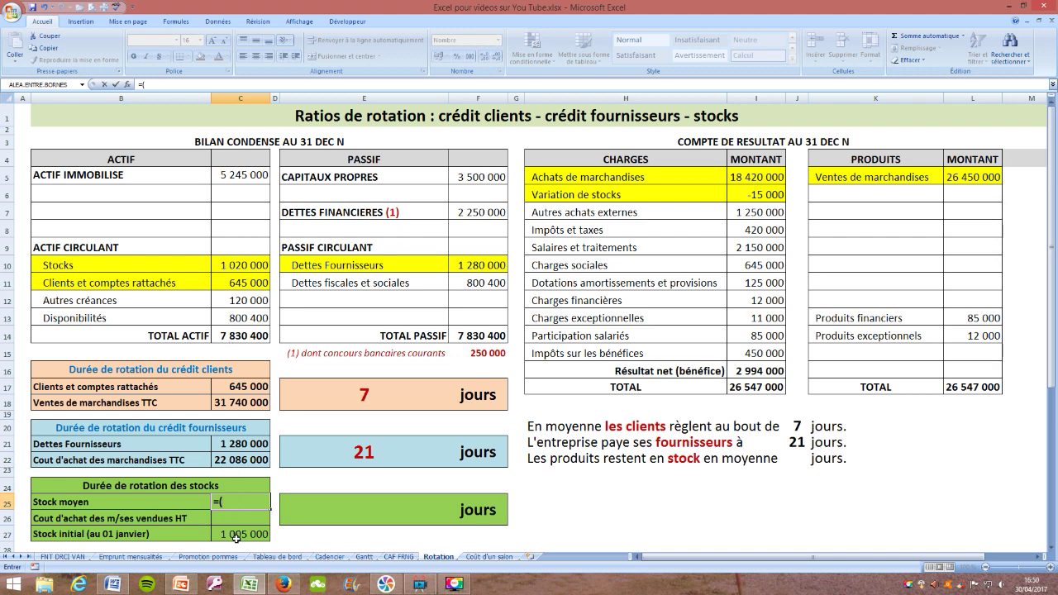
left_click(237, 535)
type("+")
left_click(250, 266)
type(")")
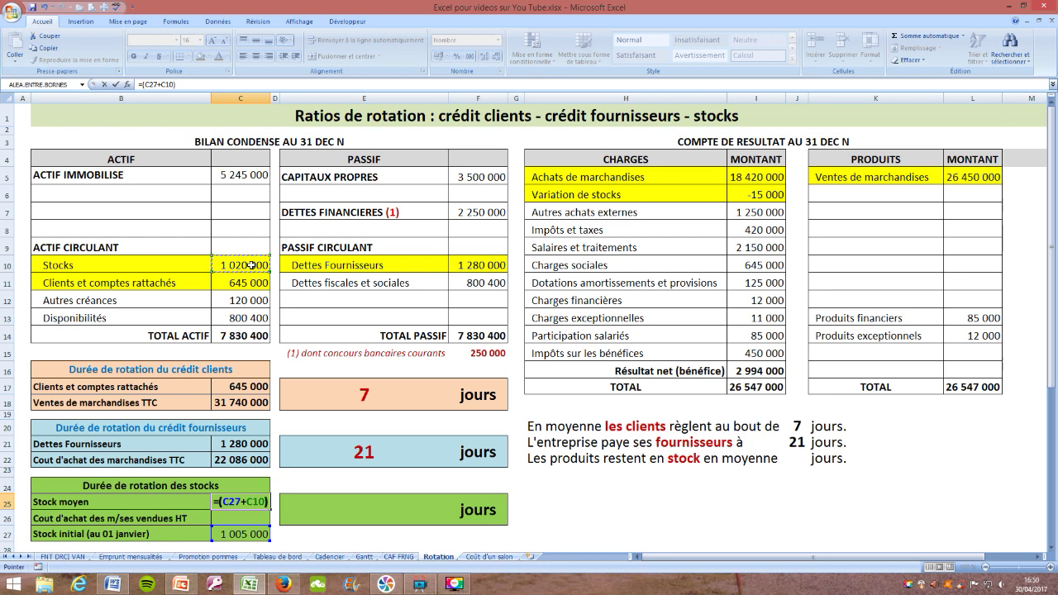
type("/2")
key("Return")
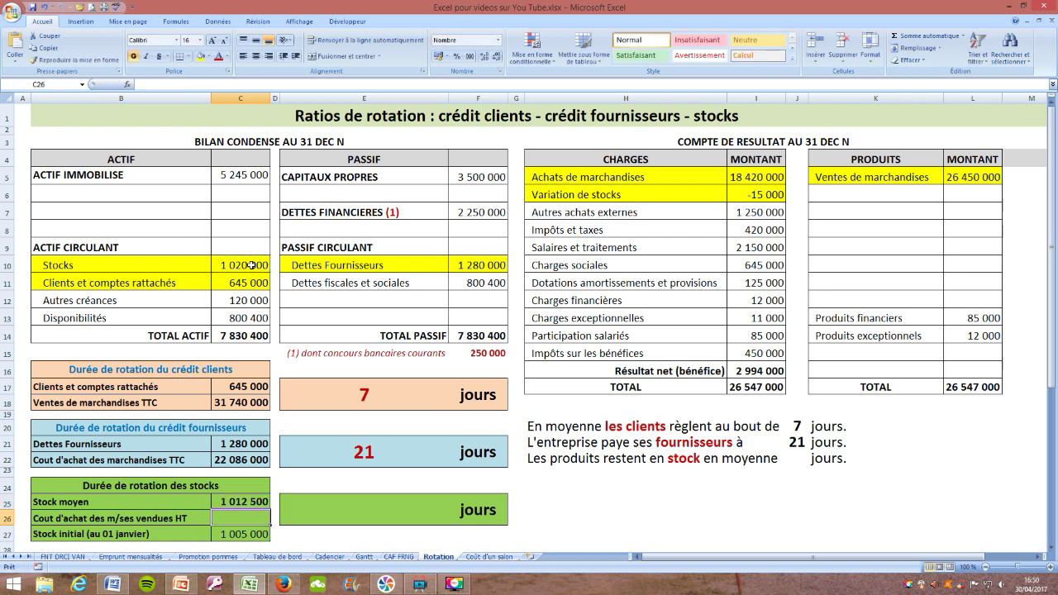
- Calculate the tax-exclusive purchase cost of goods sold in C26 with the formula =I5+I6
type("=")
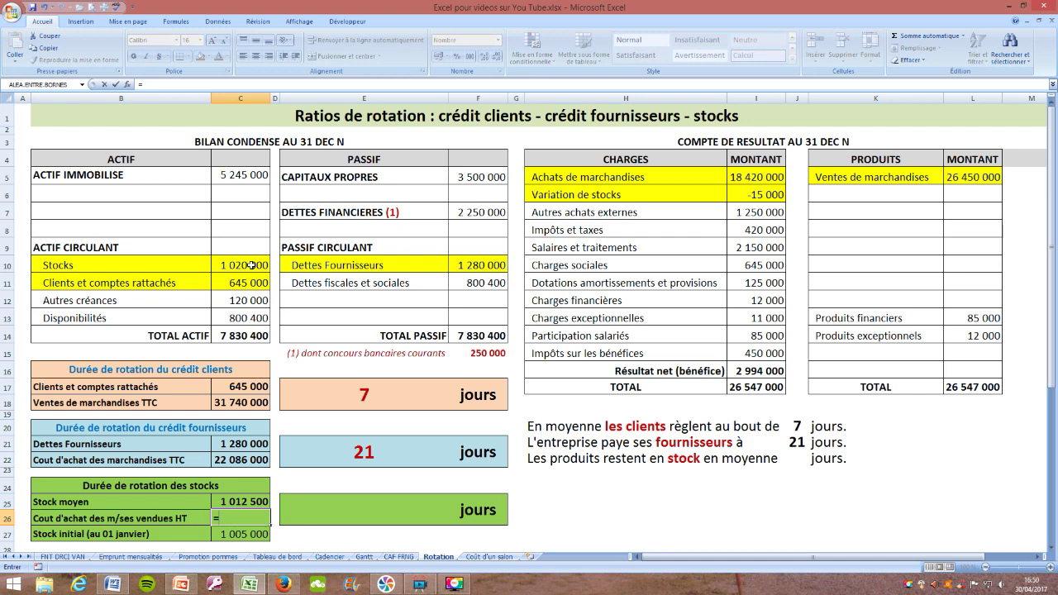
left_click(752, 176)
type("+")
left_click(762, 195)
key("Return")
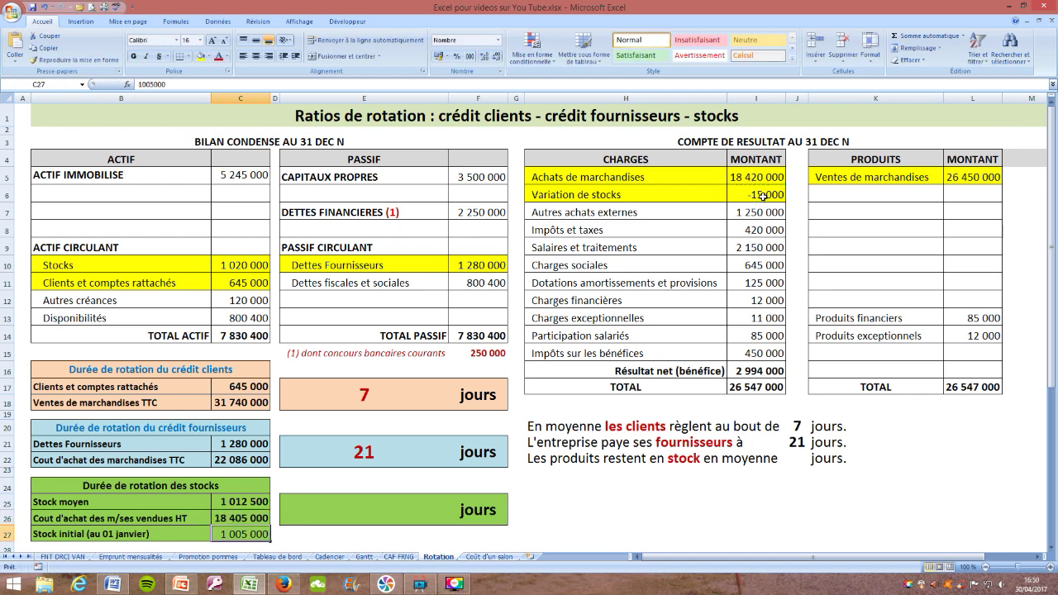
- Calculate the stock rotation period in E25 with the formula =C25/C26*360
left_click(377, 511)
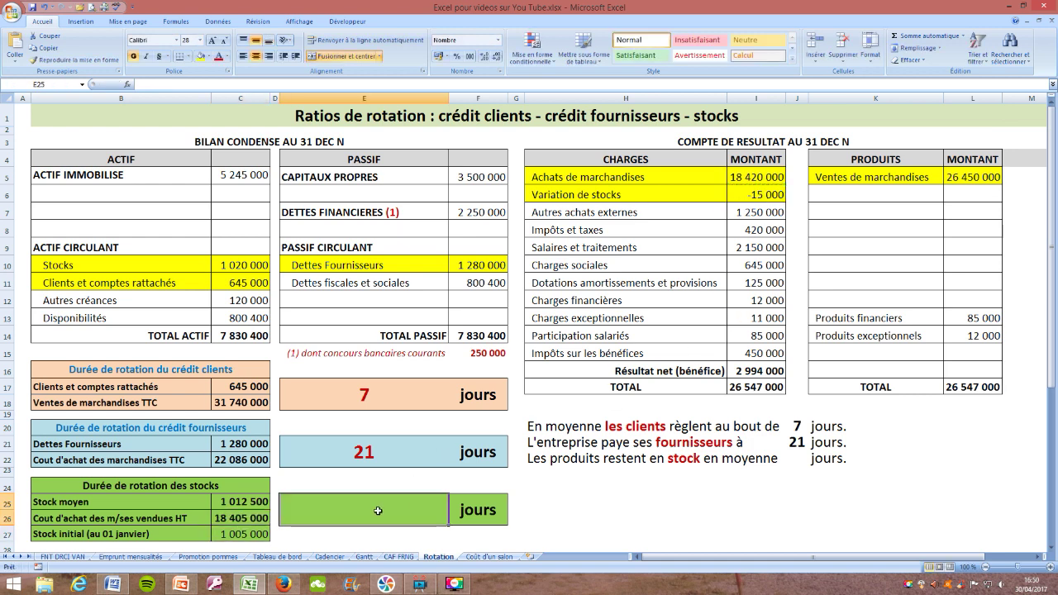
type("=")
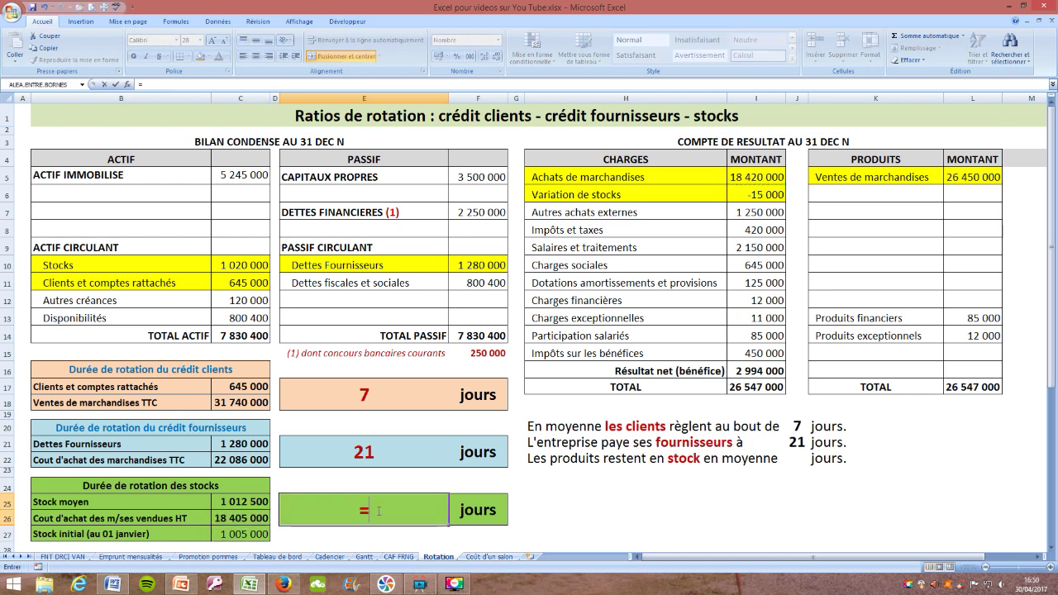
left_click(240, 502)
type("/")
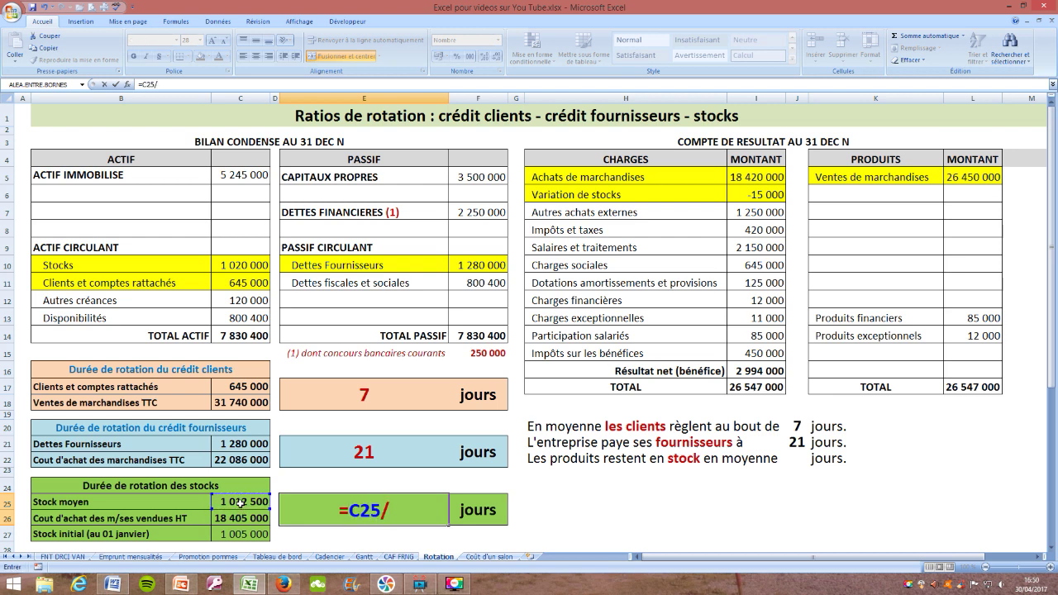
left_click(241, 518)
type("*")
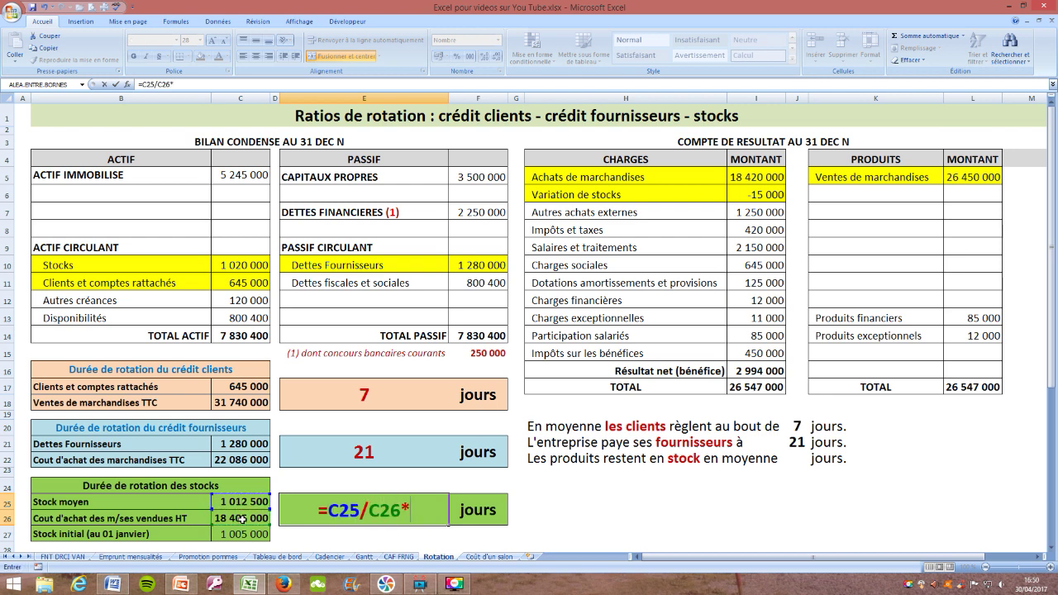
type("360")
key("Return")
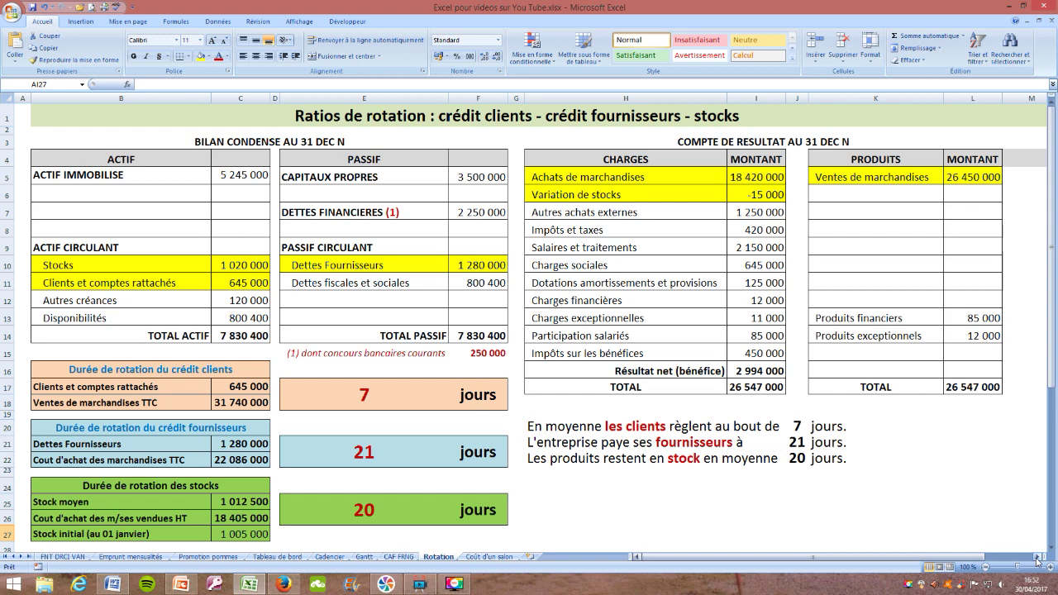
- Number the green Stock cells of the timeline from 1 to 20, starting in O20, by filling a series
left_click_drag(1038, 562, 1038, 561)
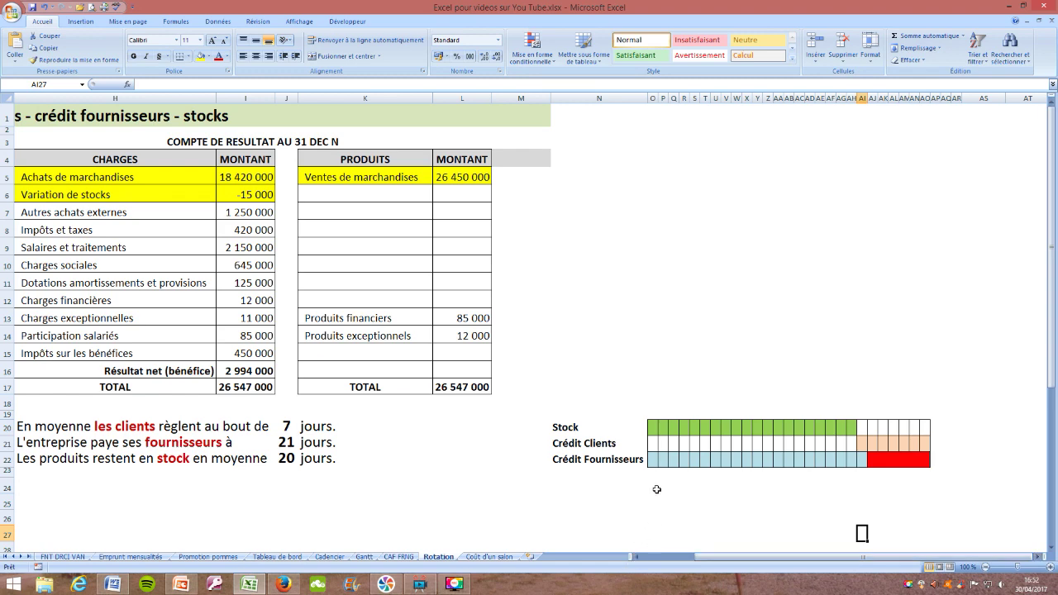
left_click(652, 430)
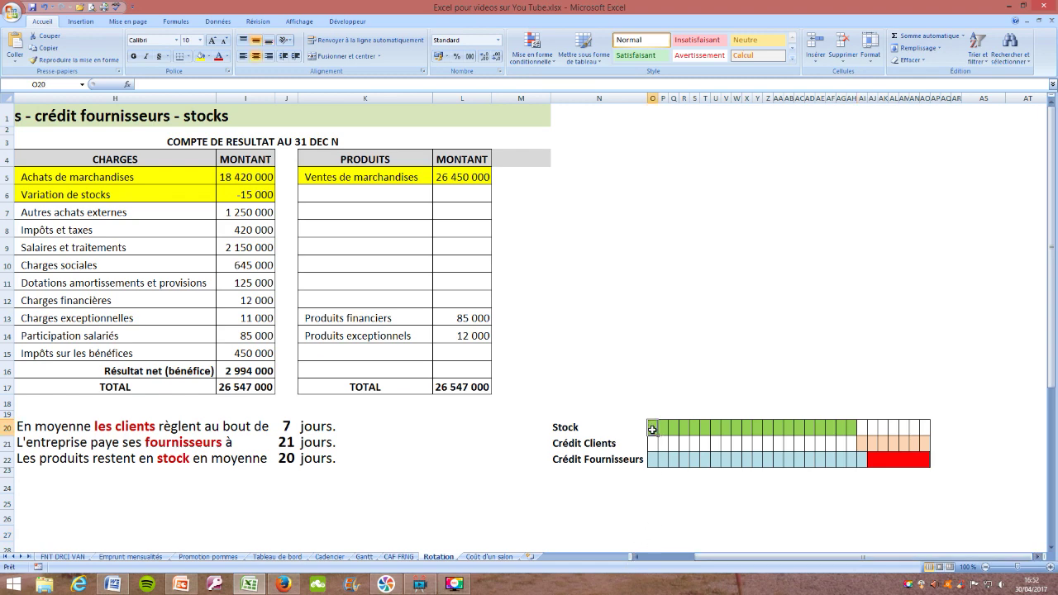
type("1")
key("Tab")
type("2")
key("Return")
left_click_drag(652, 428, 853, 429)
left_click(817, 500)
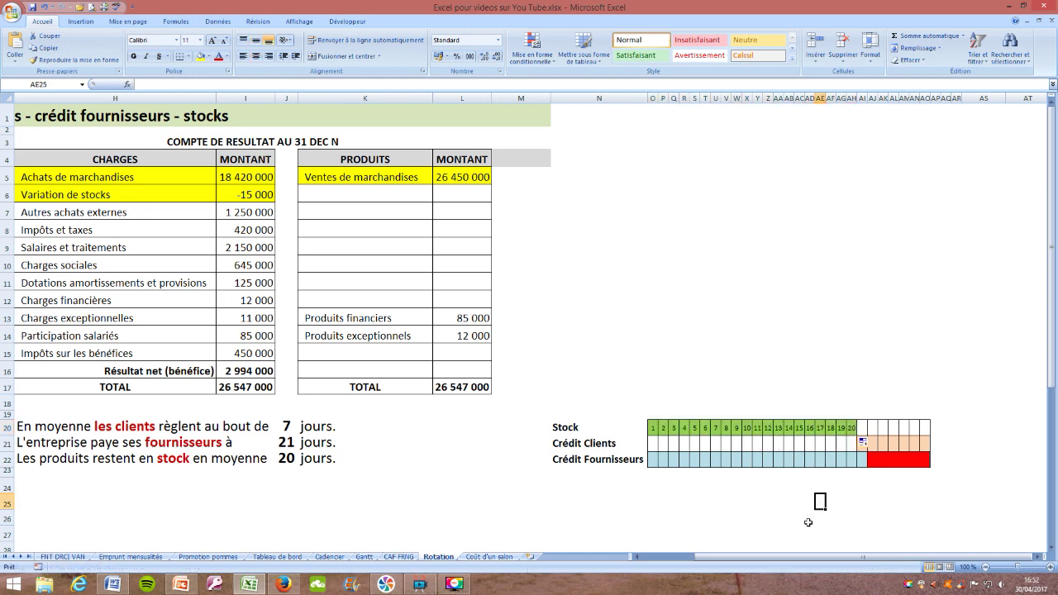
- Number the orange Crédit Clients cells of the timeline from 1 to 7, starting in AI21, by filling a series
left_click(884, 444)
key("Left")
key("Left")
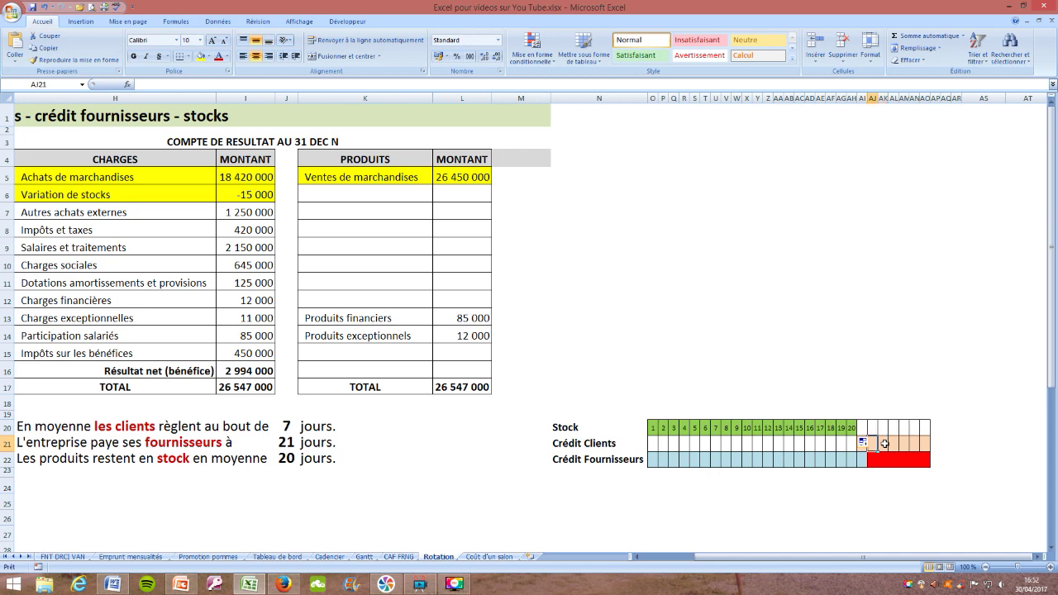
type("1")
key("Right")
type("2")
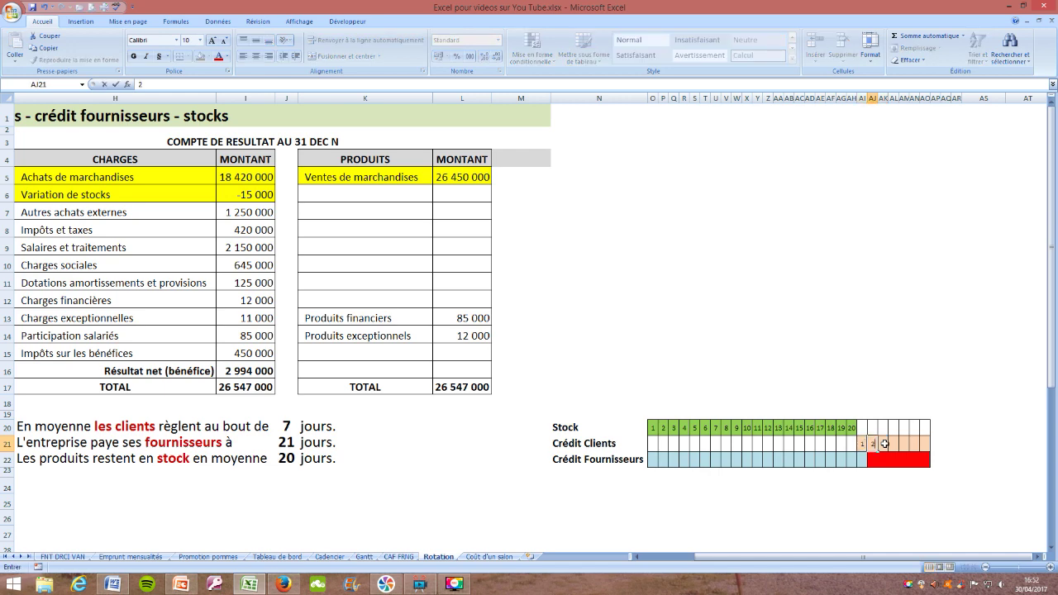
key("Return")
left_click_drag(862, 444, 874, 447)
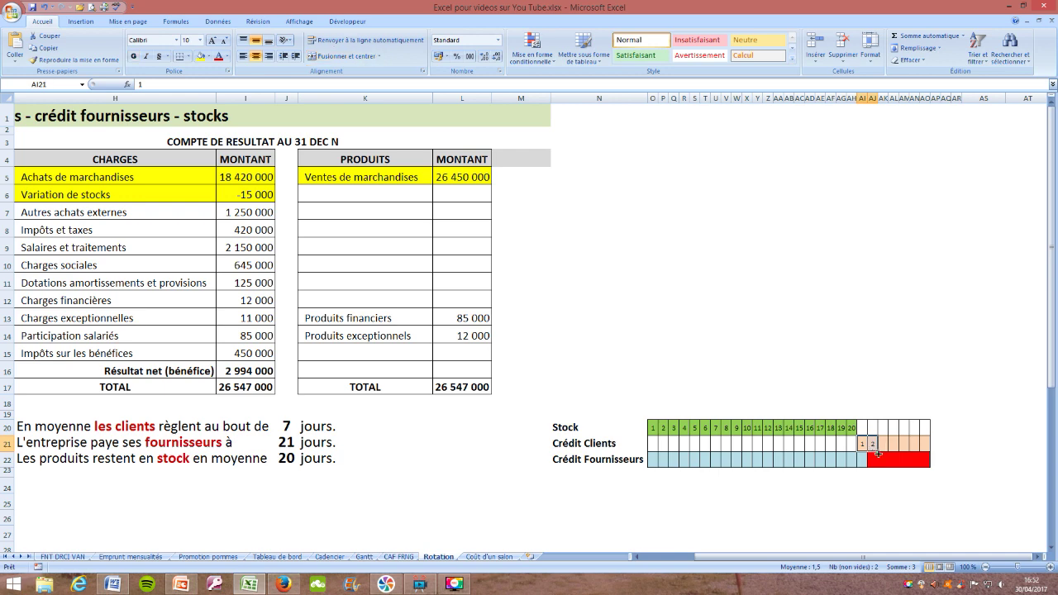
left_click_drag(878, 453, 928, 454)
- Number the blue Crédit Fournisseurs cells of the timeline from 1 to 21, starting in O22, by filling a series
left_click(653, 459)
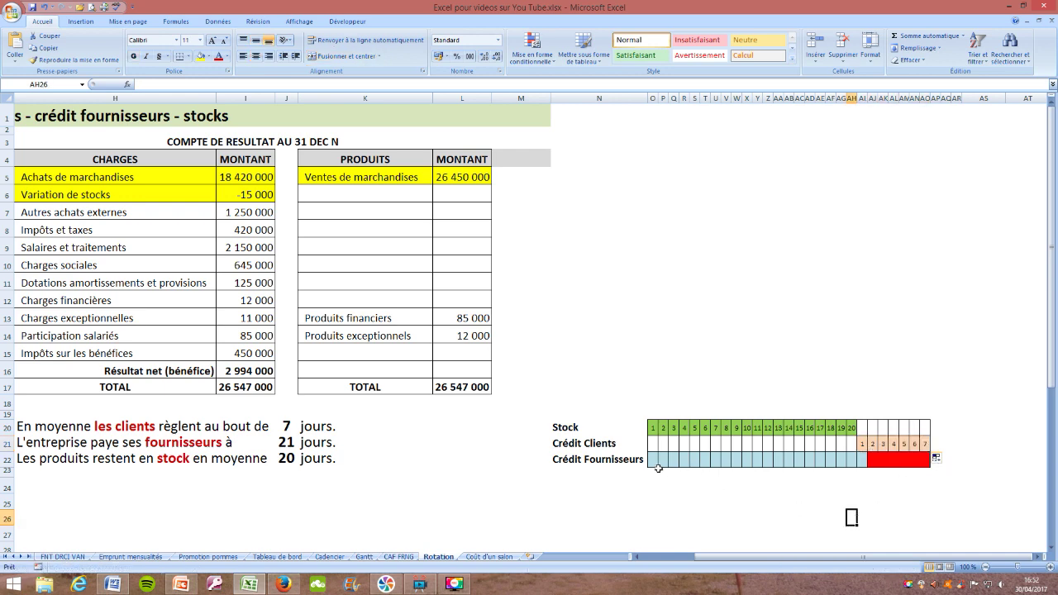
type("1")
key("Tab")
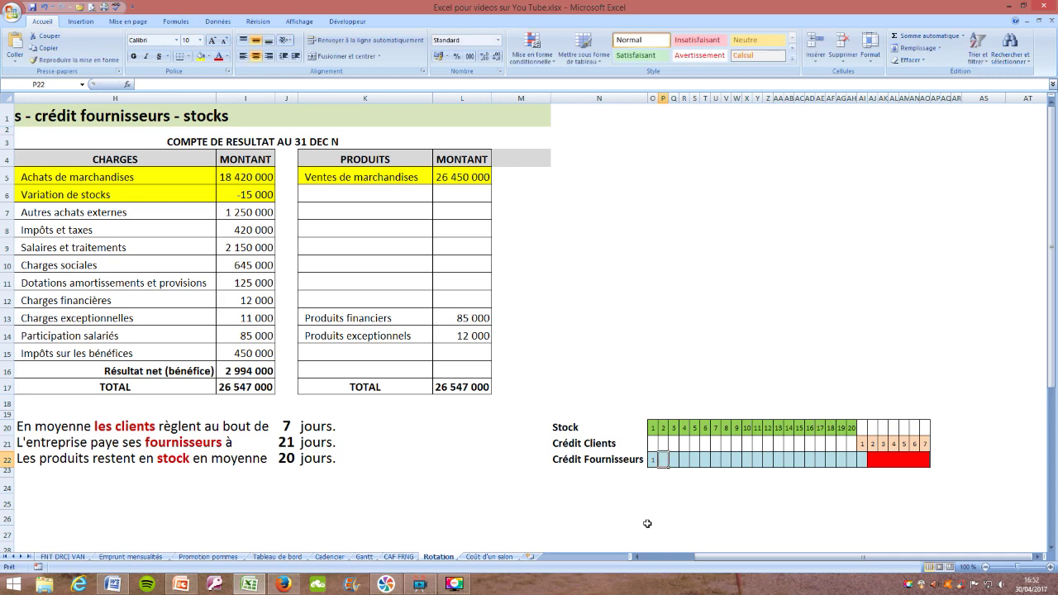
type("2")
left_click(645, 529)
left_click_drag(653, 459, 863, 466)
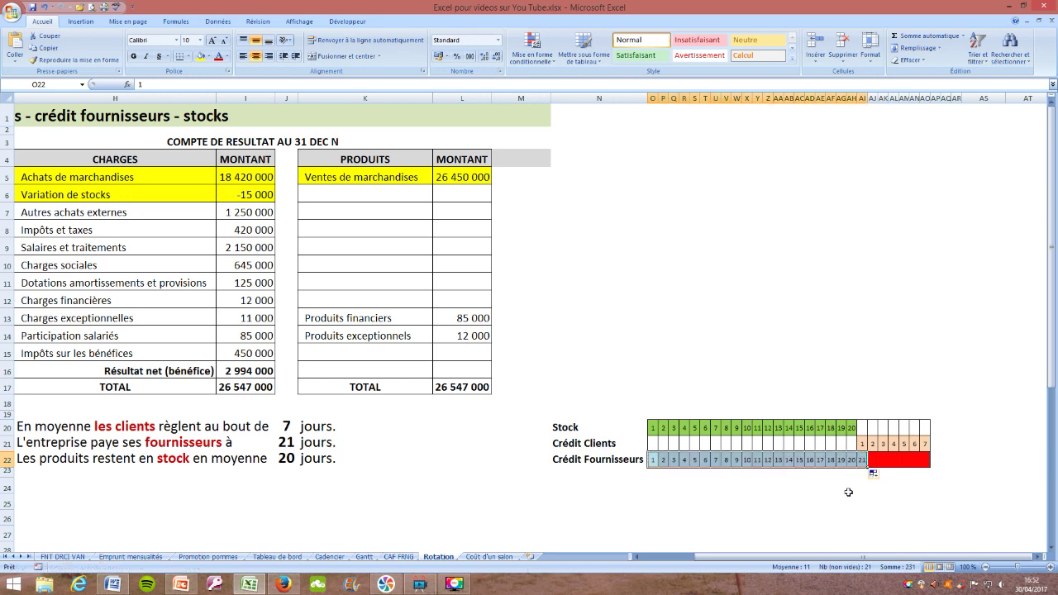
left_click(845, 498)
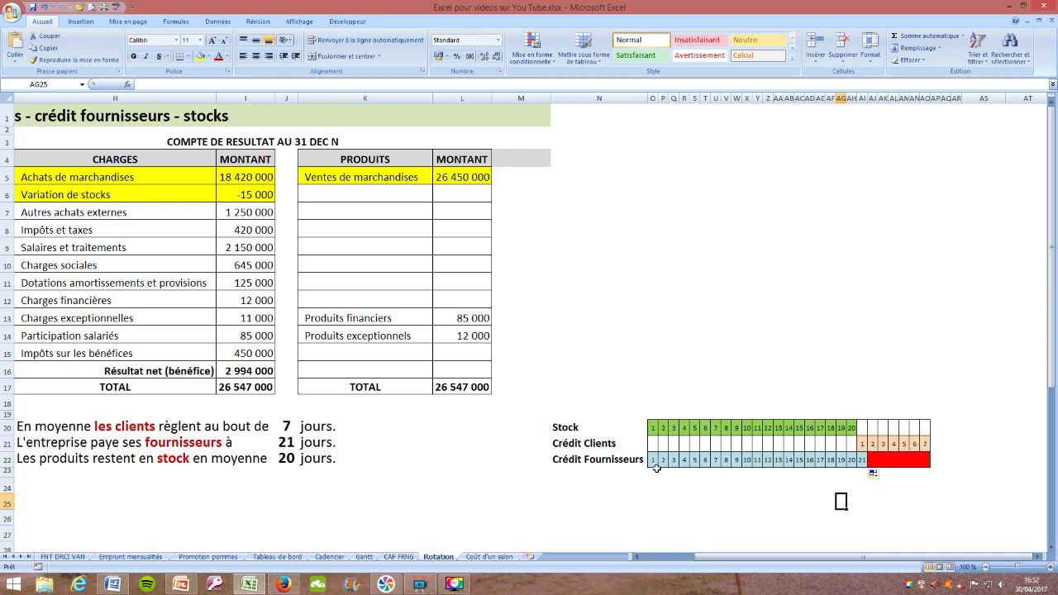
- Label the red merged cell AJ22 at the end of the Crédit Fournisseurs row "BFR"
left_click(885, 463)
type("BFR")
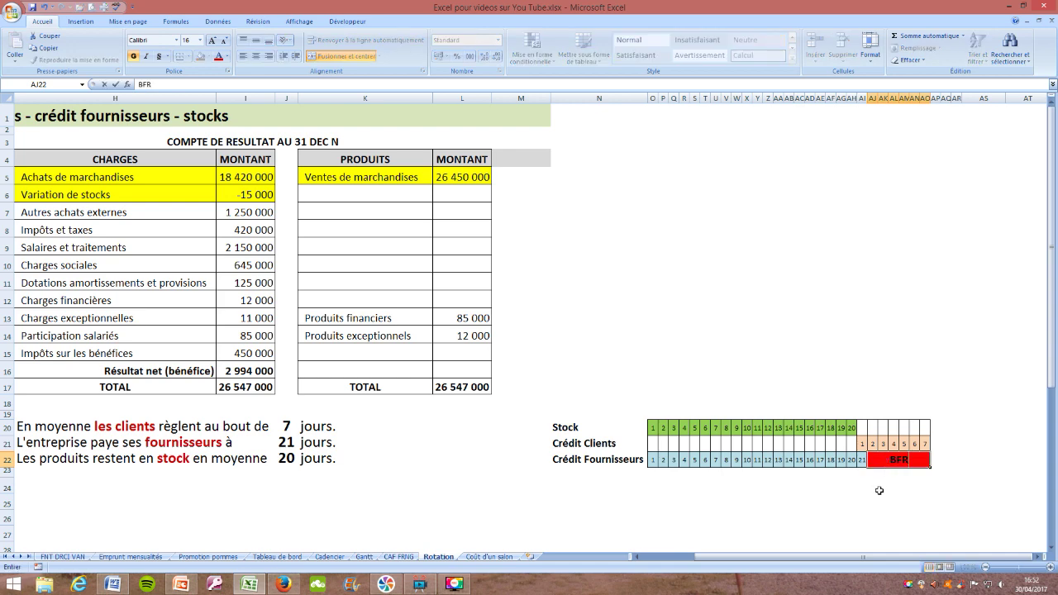
left_click(881, 486)
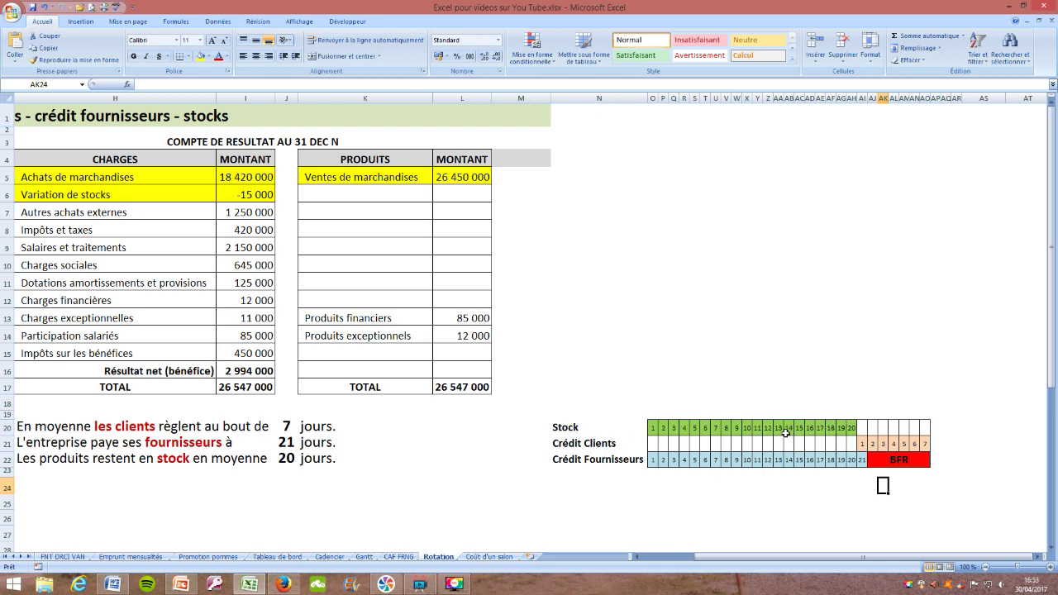
left_click(638, 557)
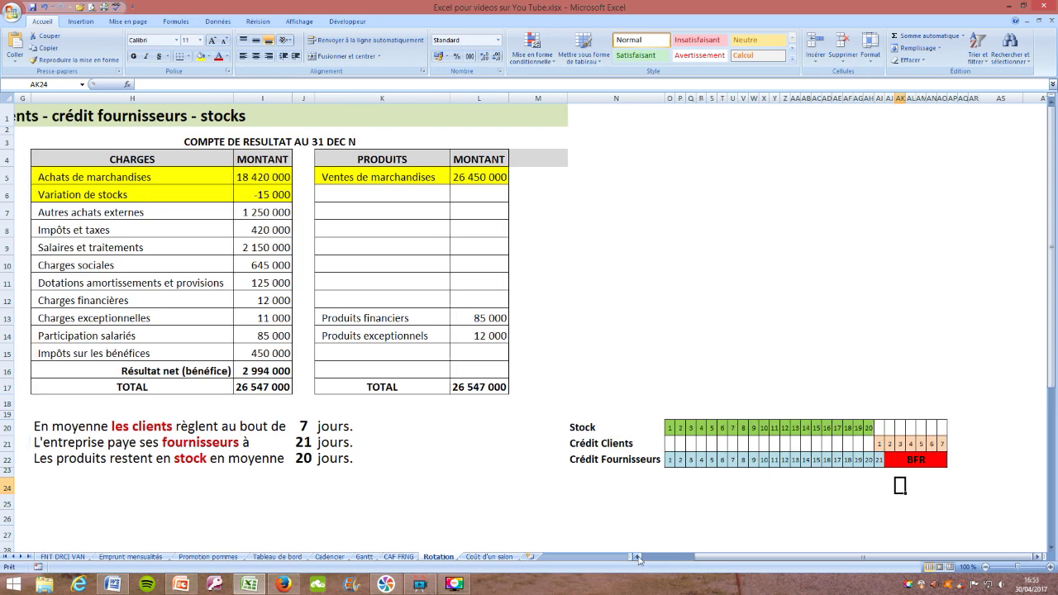
left_click_drag(637, 557, 637, 558)
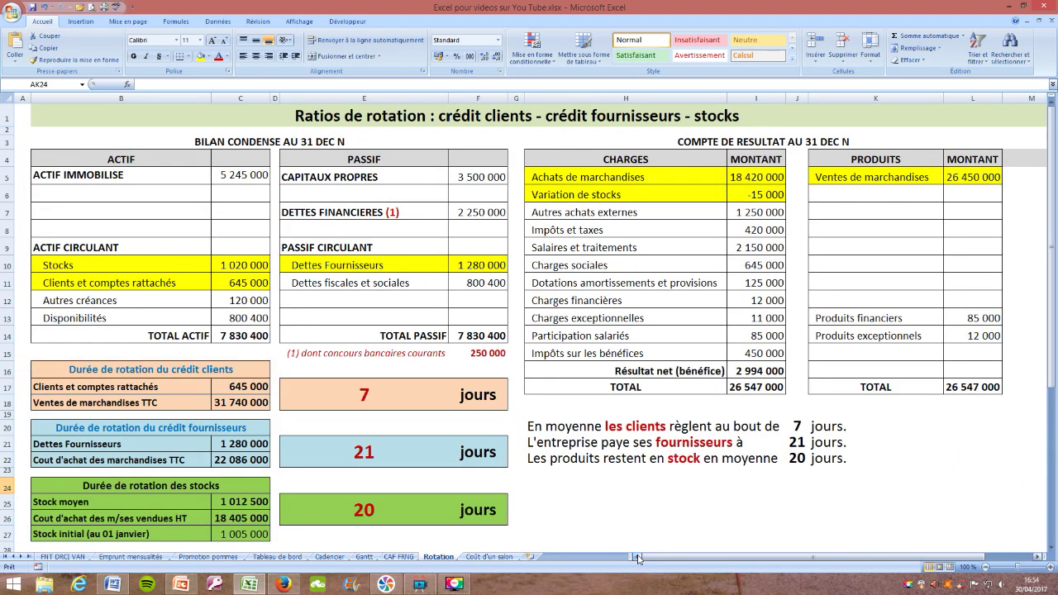